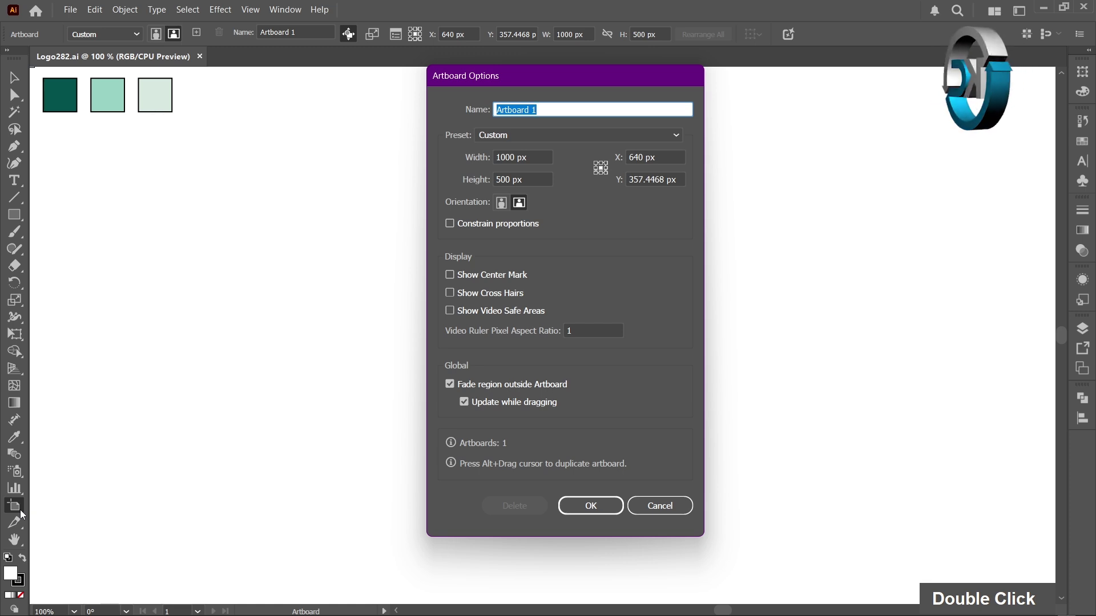
Step: Show the center mark on Artboard 1 and leave artboard editing
click(449, 275)
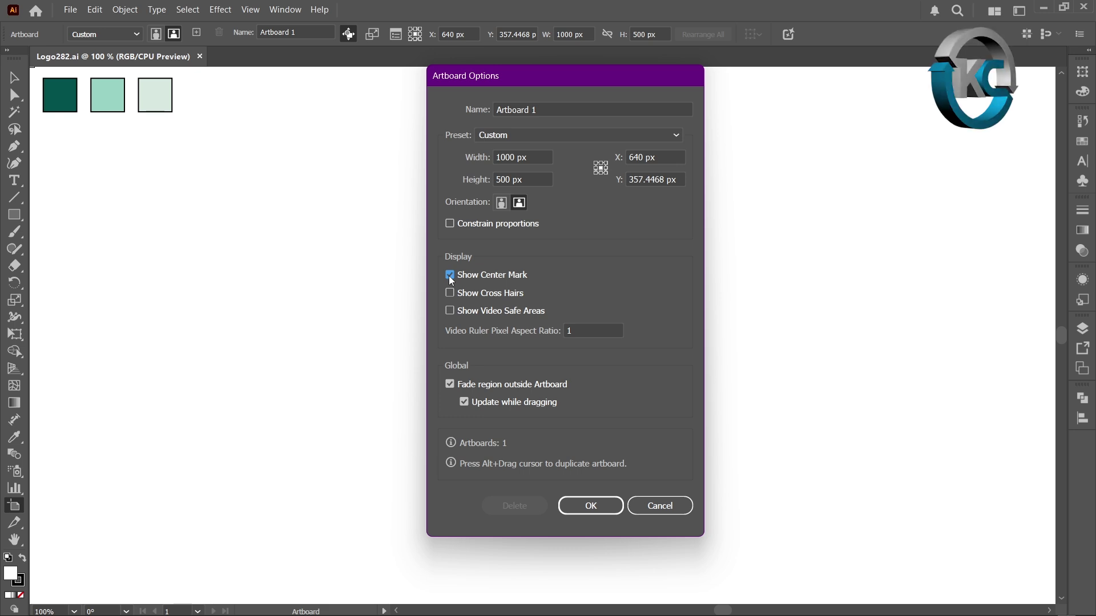
click(592, 506)
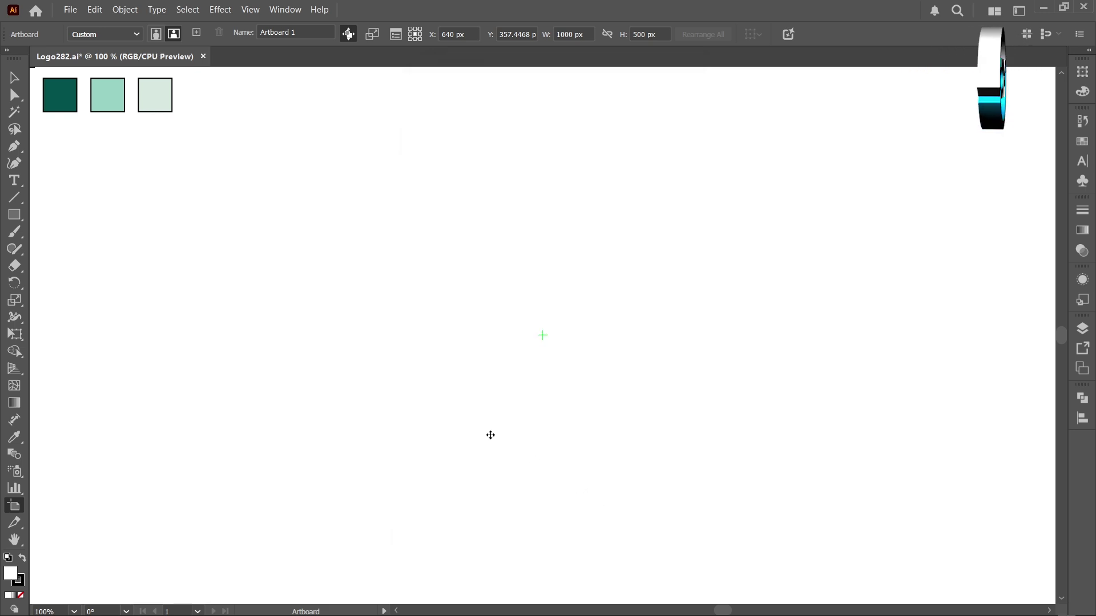
click(17, 78)
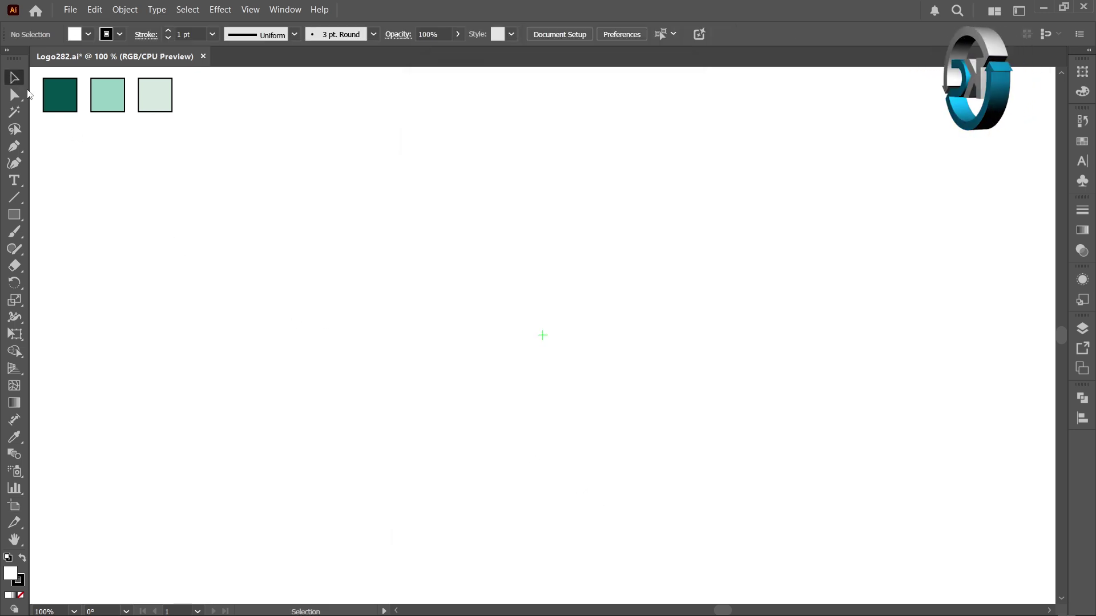
Step: Create an unfilled 300 x 300 px rectangular grid with 5 horizontal and 5 vertical dividers, centred on the artboard
click(22, 596)
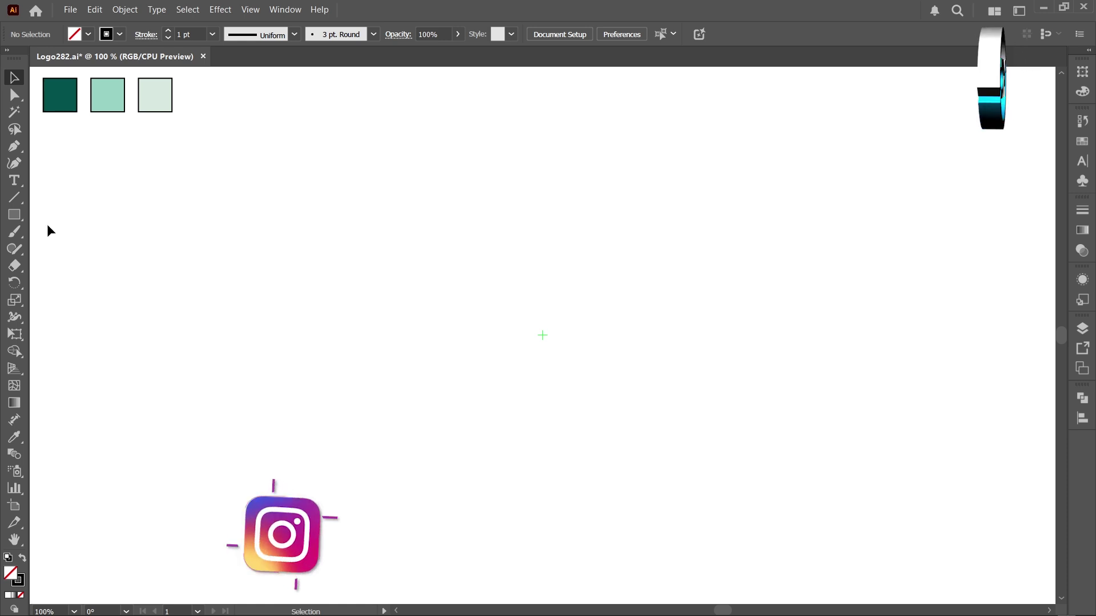
right_click(20, 197)
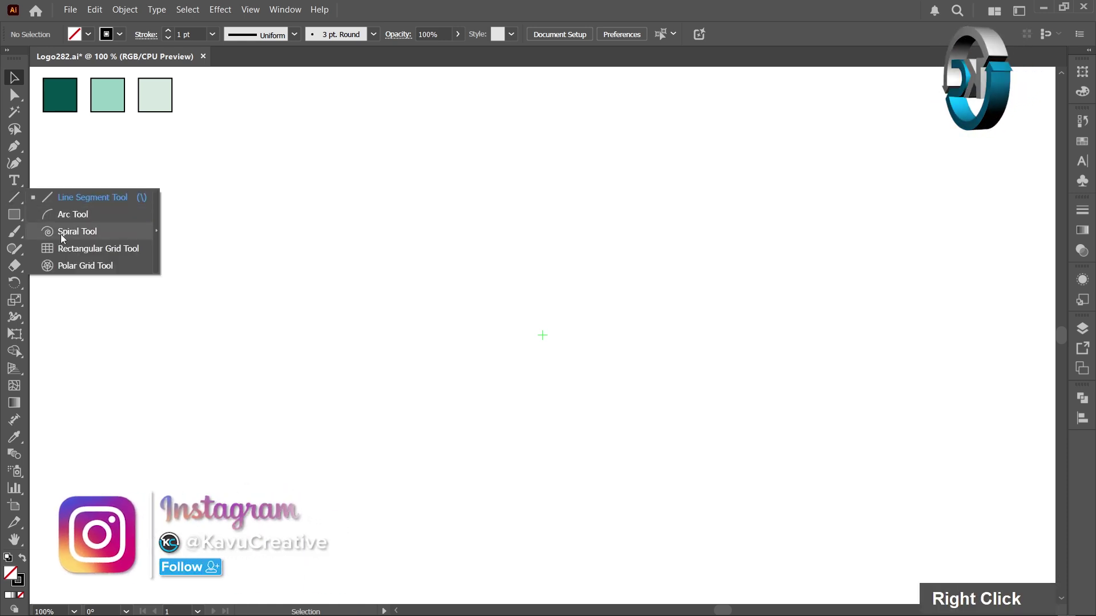
click(123, 250)
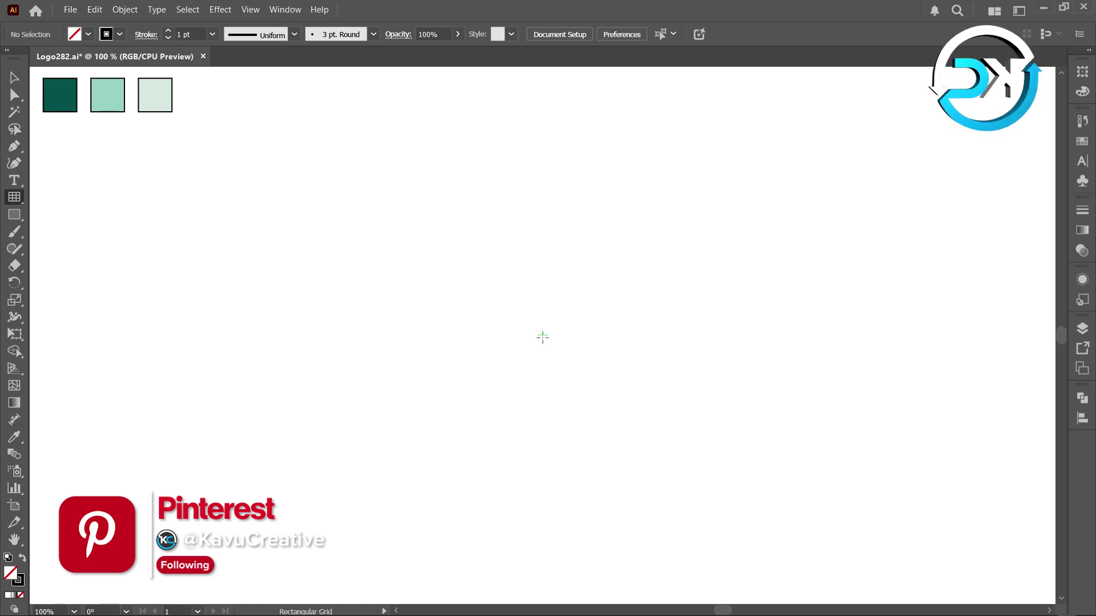
key(alt)
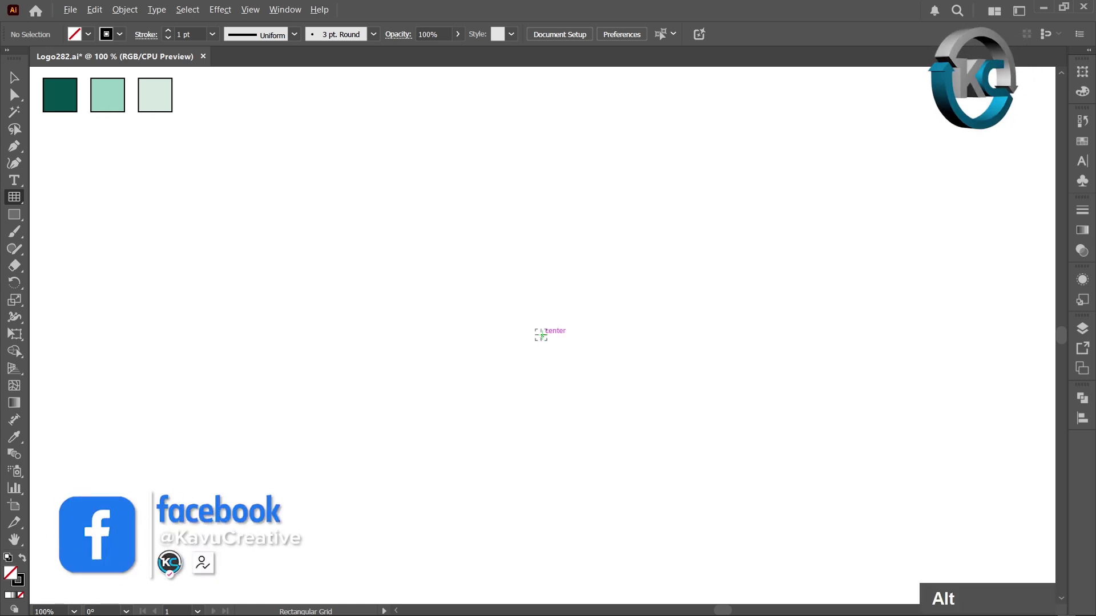
alt+click(541, 335)
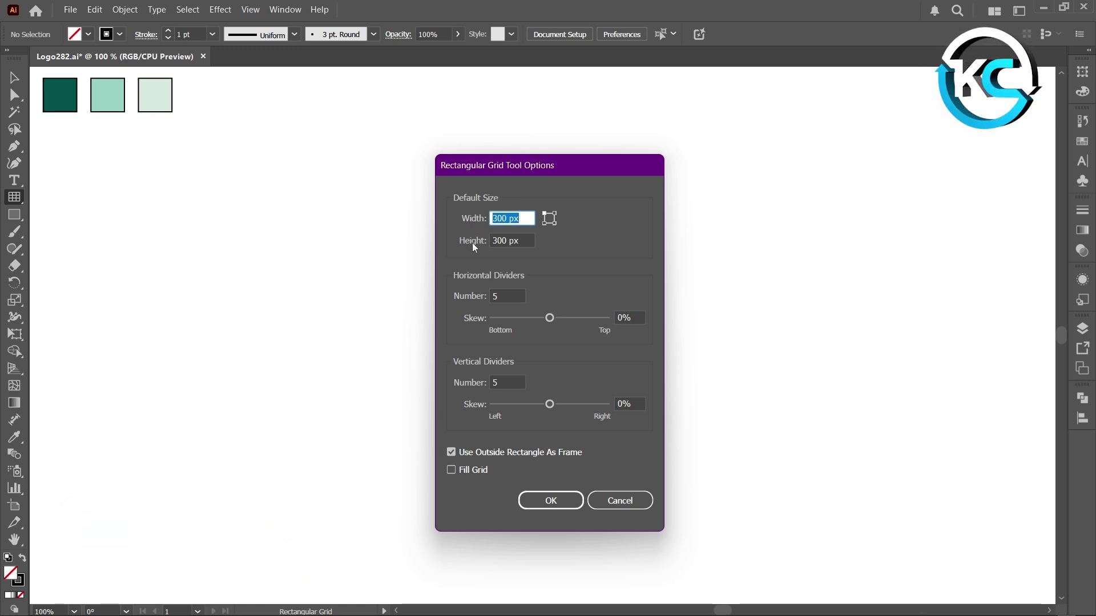
key(Tab)
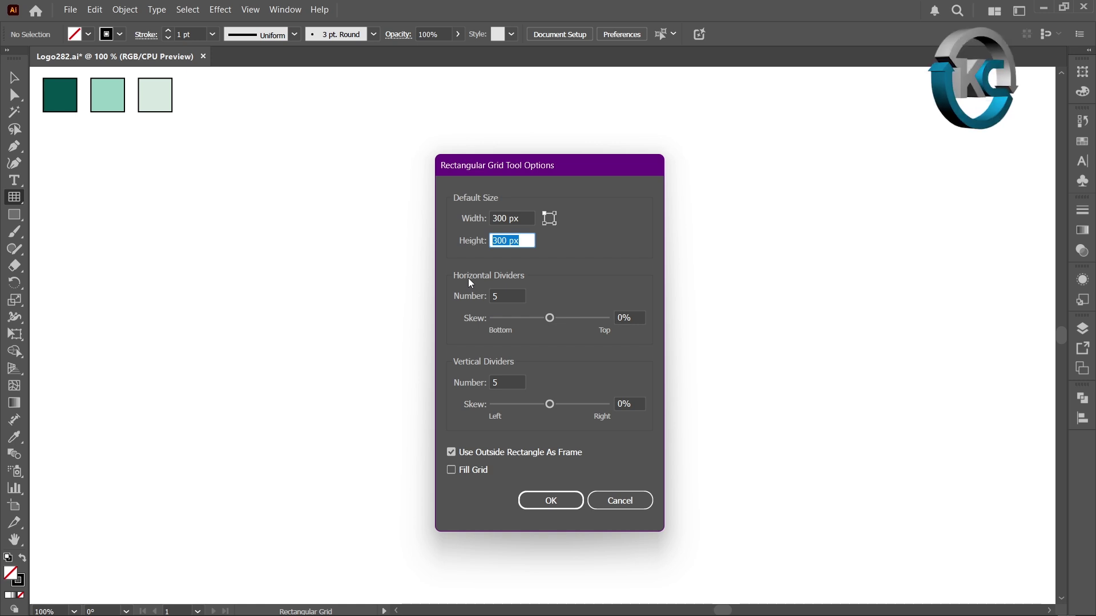
key(Tab)
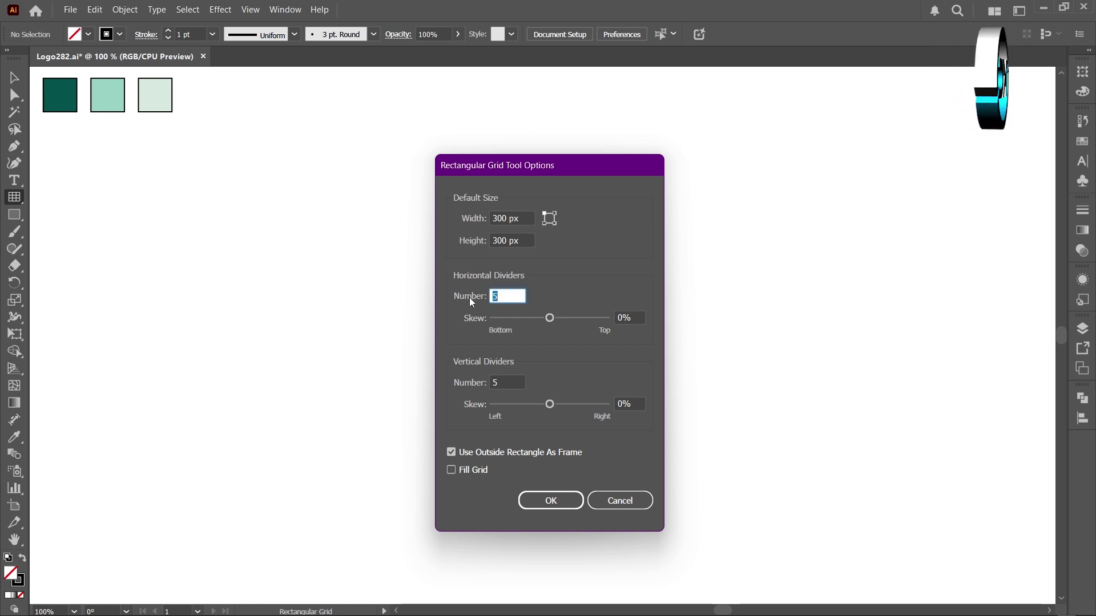
key(Tab)
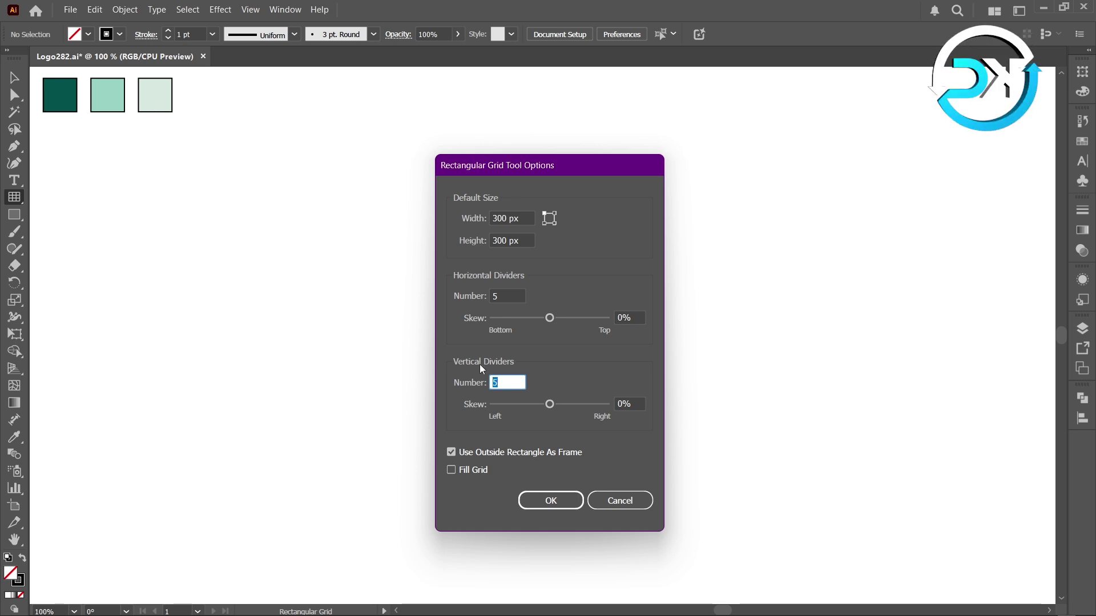
click(555, 500)
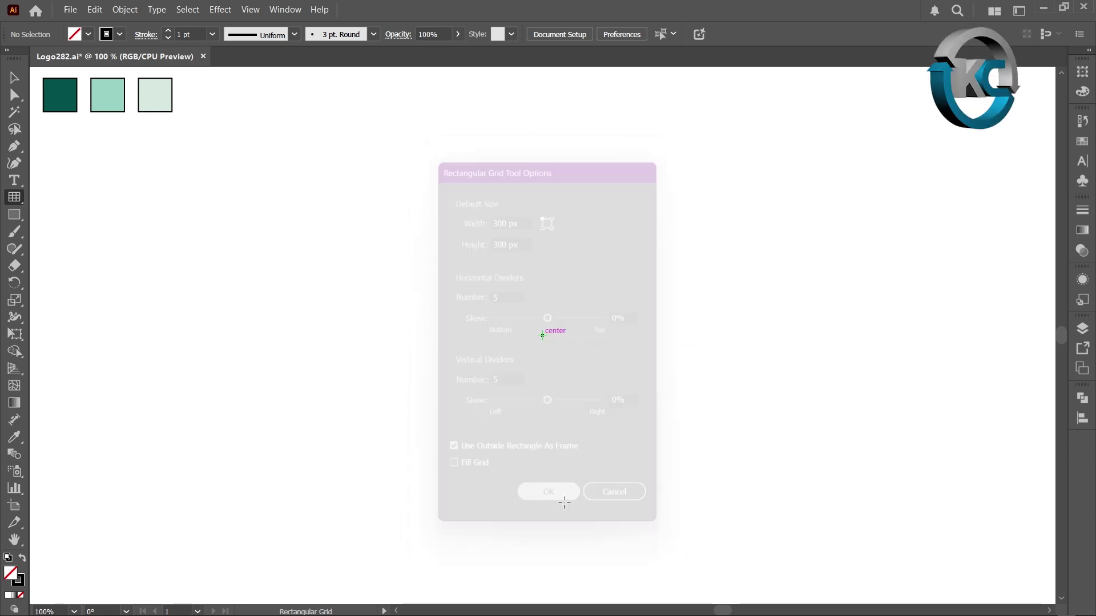
click(14, 77)
double_click(83, 177)
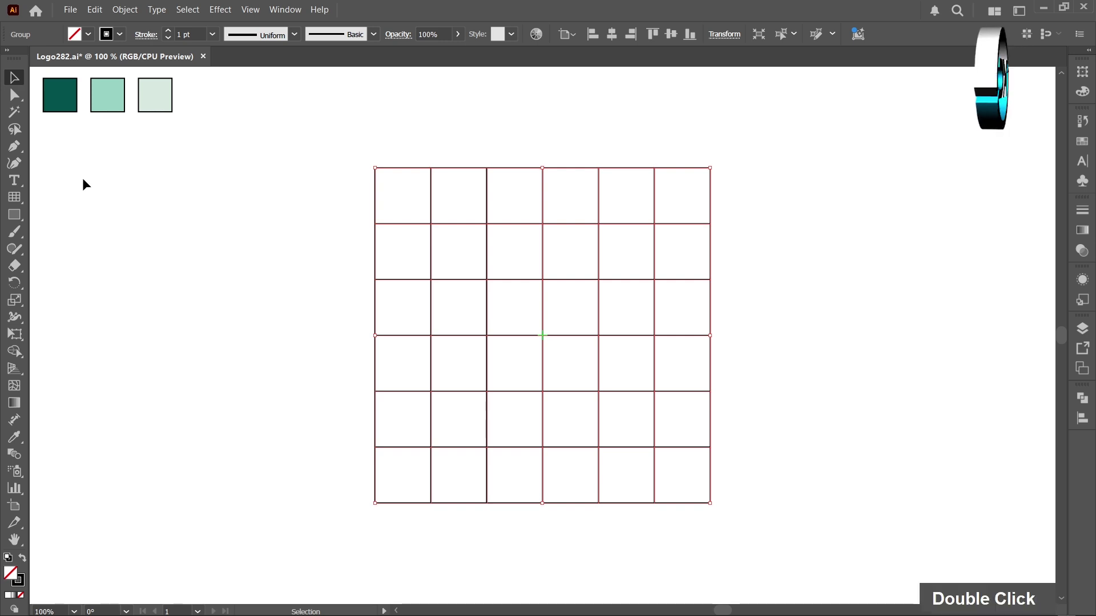
Step: From the point one cell below the grid's top centre, draw three separate end-to-end Pen segments: one cell up-right, two down-right, one down-left
click(22, 142)
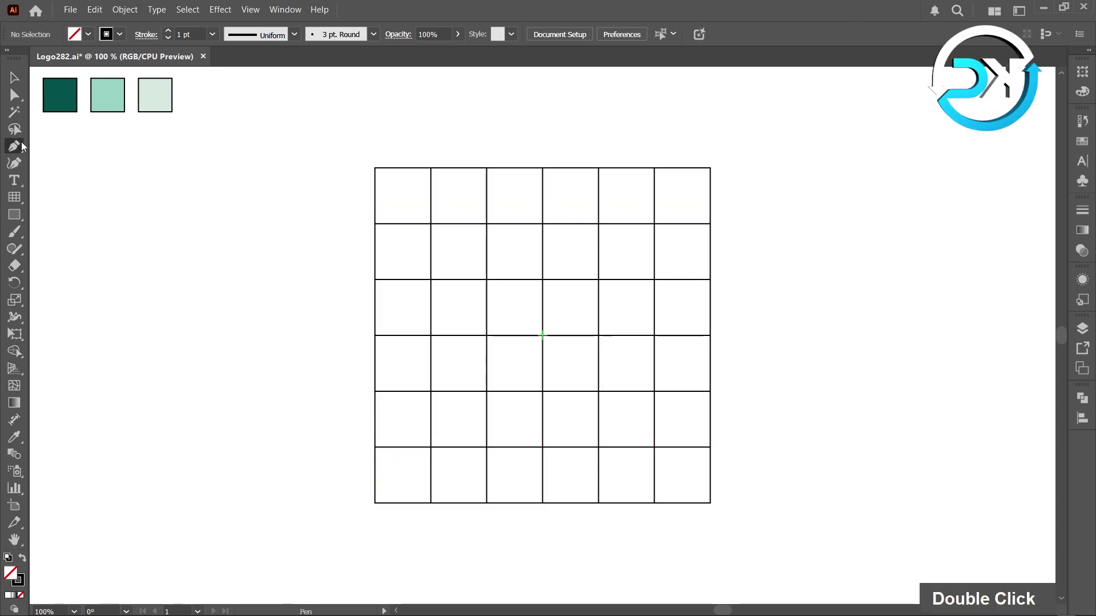
click(543, 224)
click(598, 167)
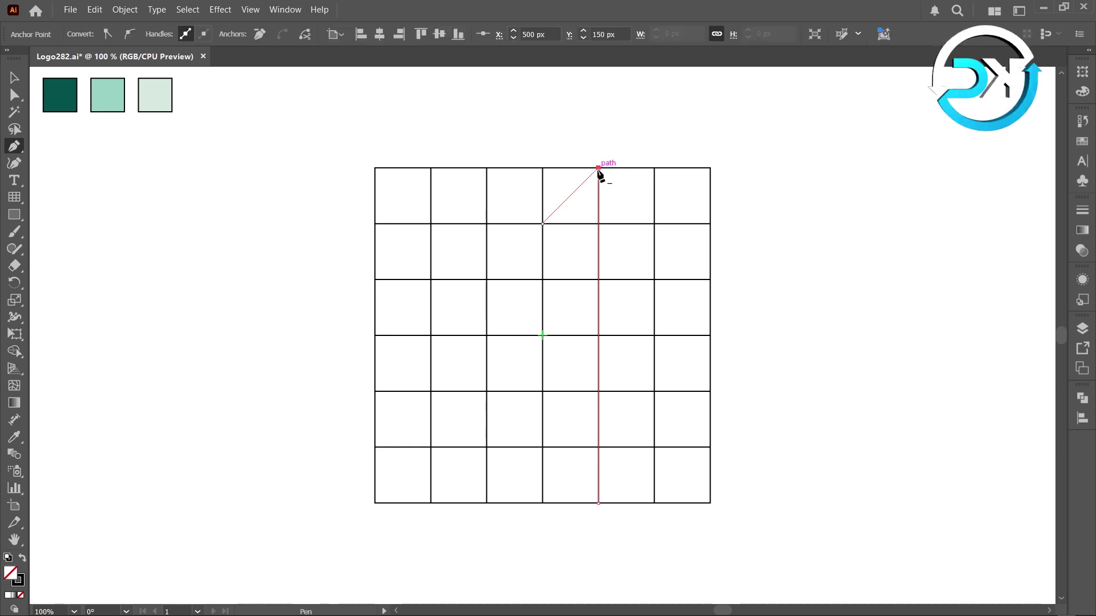
ctrl+click(603, 155)
click(599, 168)
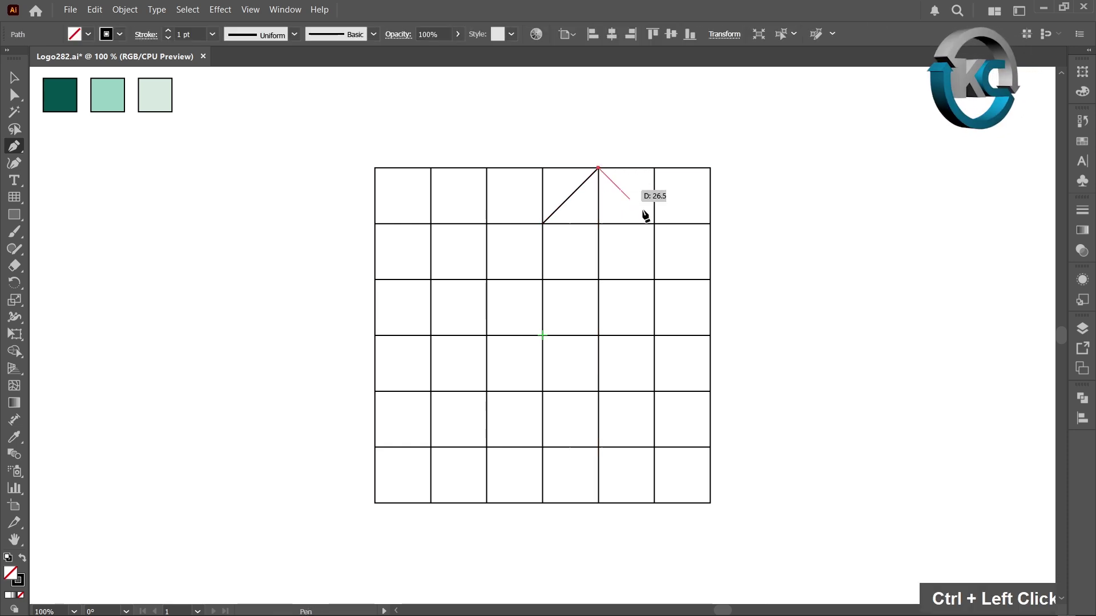
shift+click(710, 279)
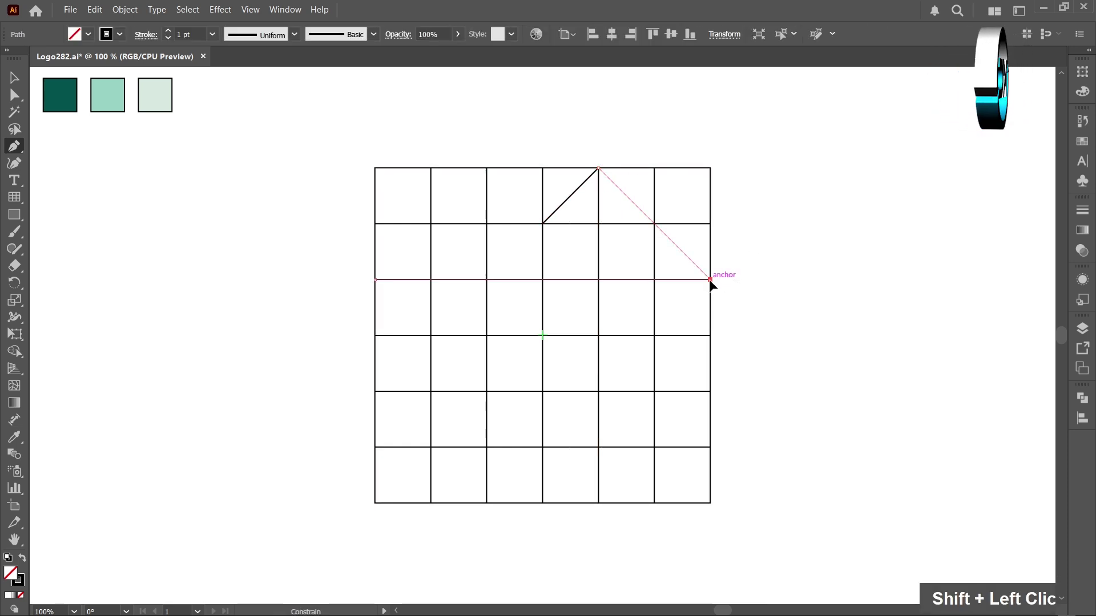
ctrl+click(713, 282)
click(710, 280)
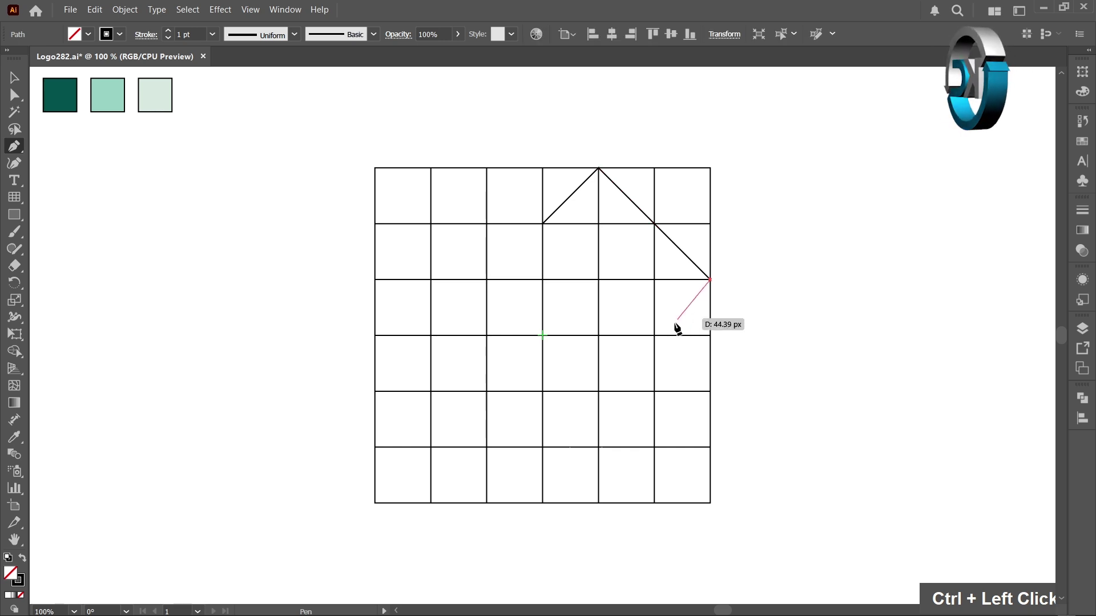
click(655, 336)
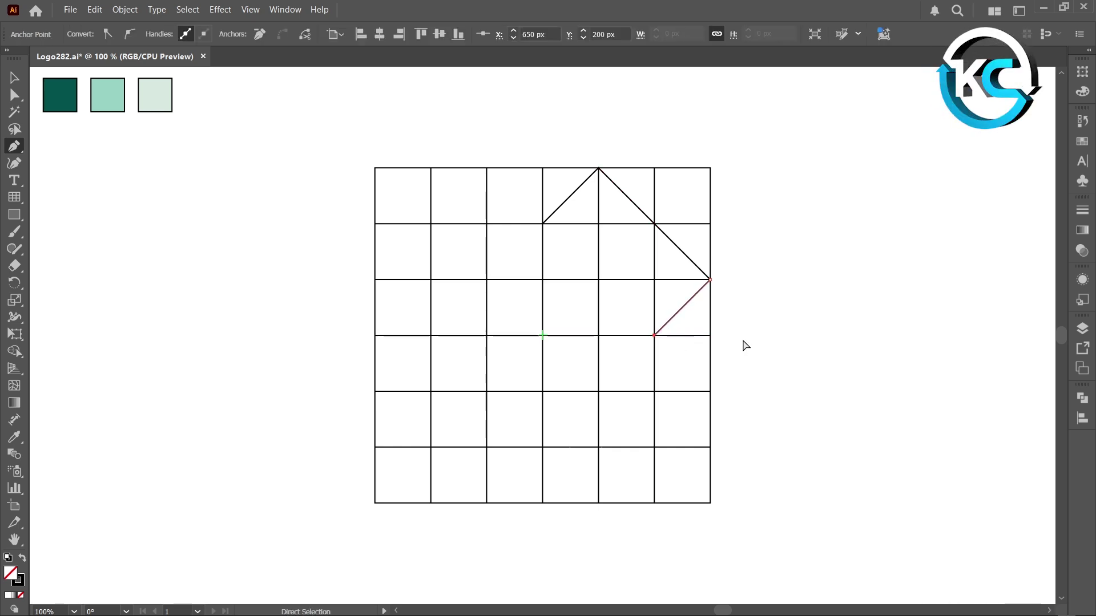
ctrl+click(746, 343)
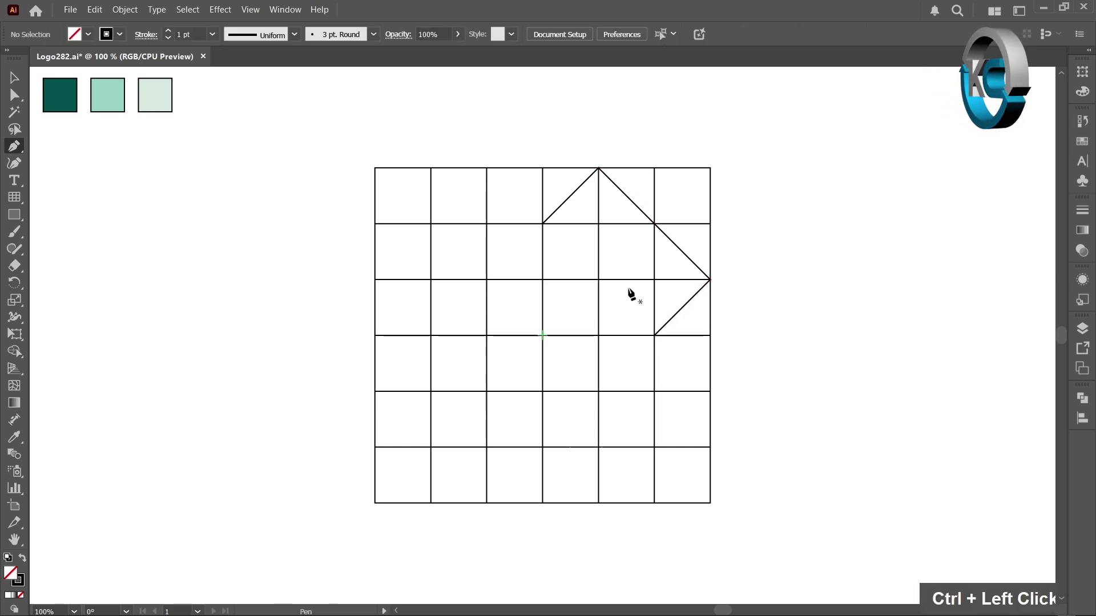
Step: Draw a closed diamond two cells wide and high with the Pen tool, its left corner two cells below the grid's top centre
click(542, 280)
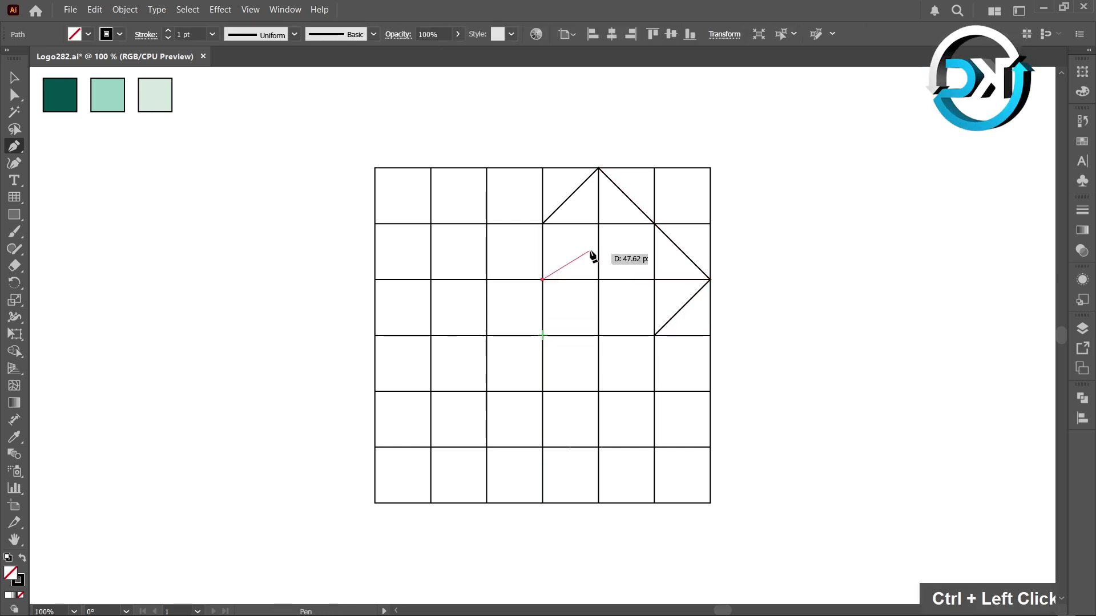
click(599, 223)
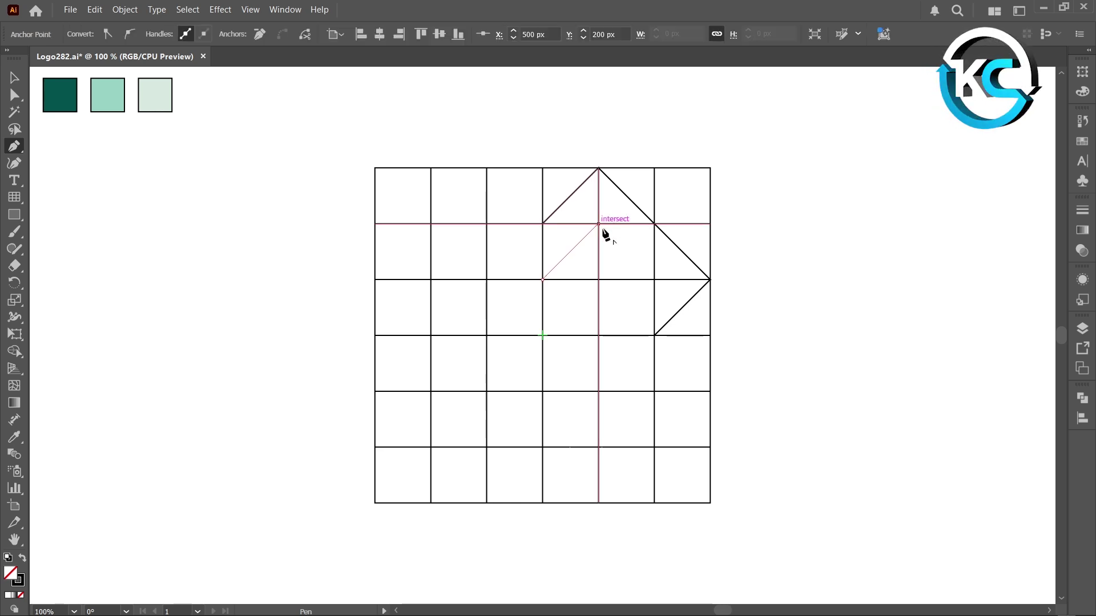
click(654, 279)
click(599, 336)
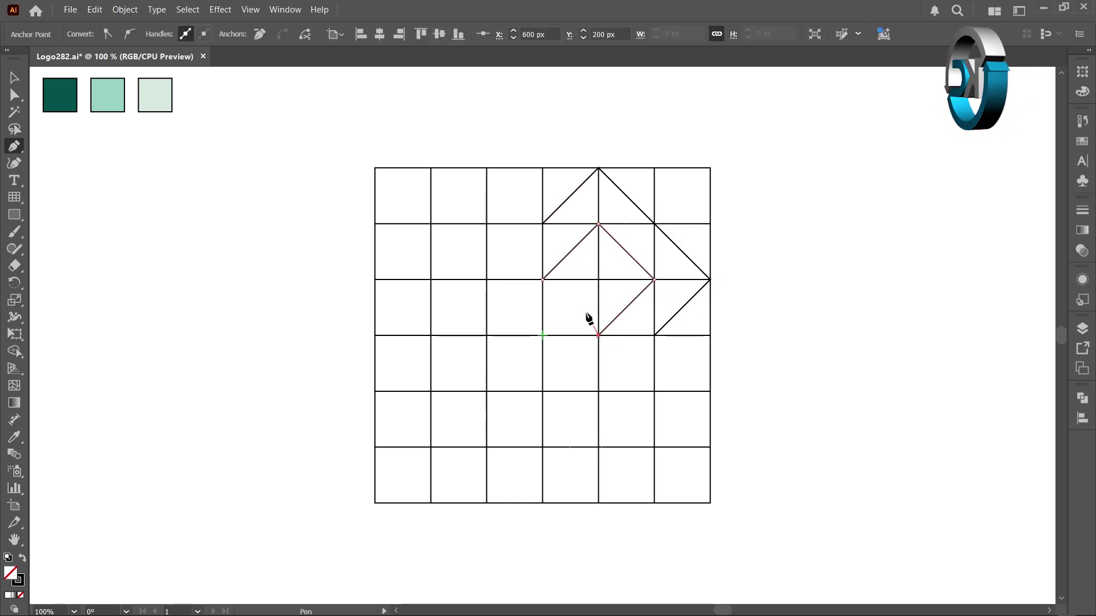
shift+click(544, 280)
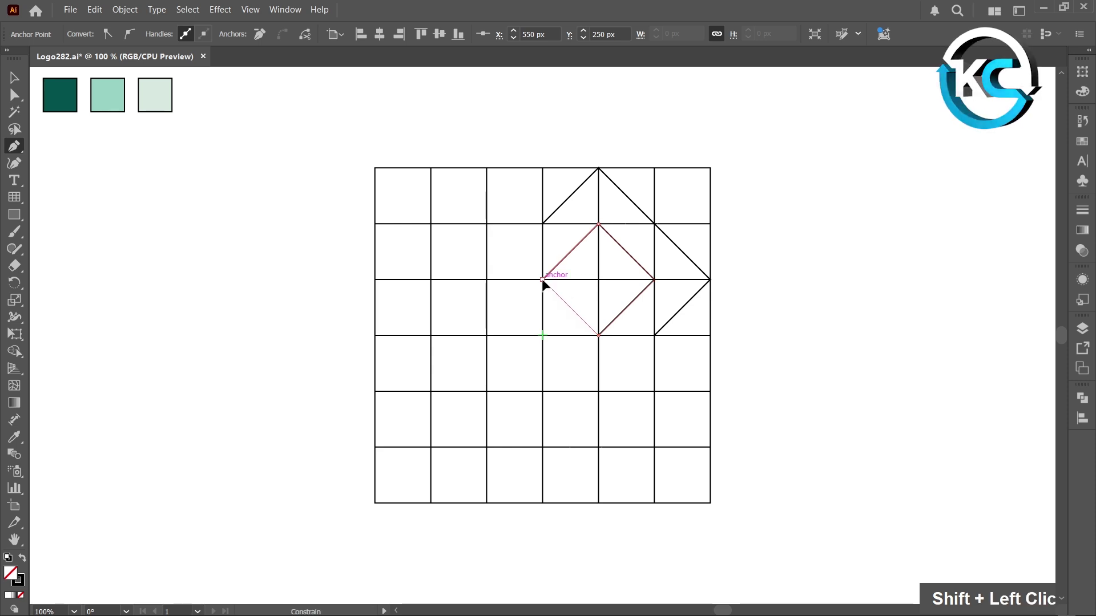
ctrl+click(542, 150)
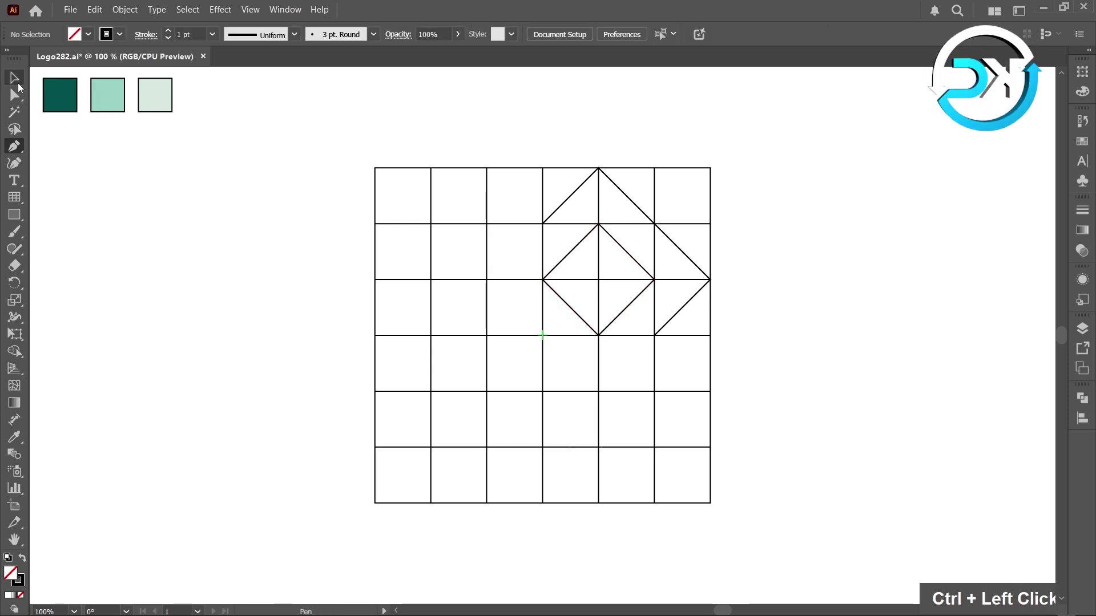
Step: Use Shape Builder on the grid and paths to merge four black, stroke-free shapes: the three bands around the diamond and the diamond itself
click(14, 77)
drag(345, 164, 746, 551)
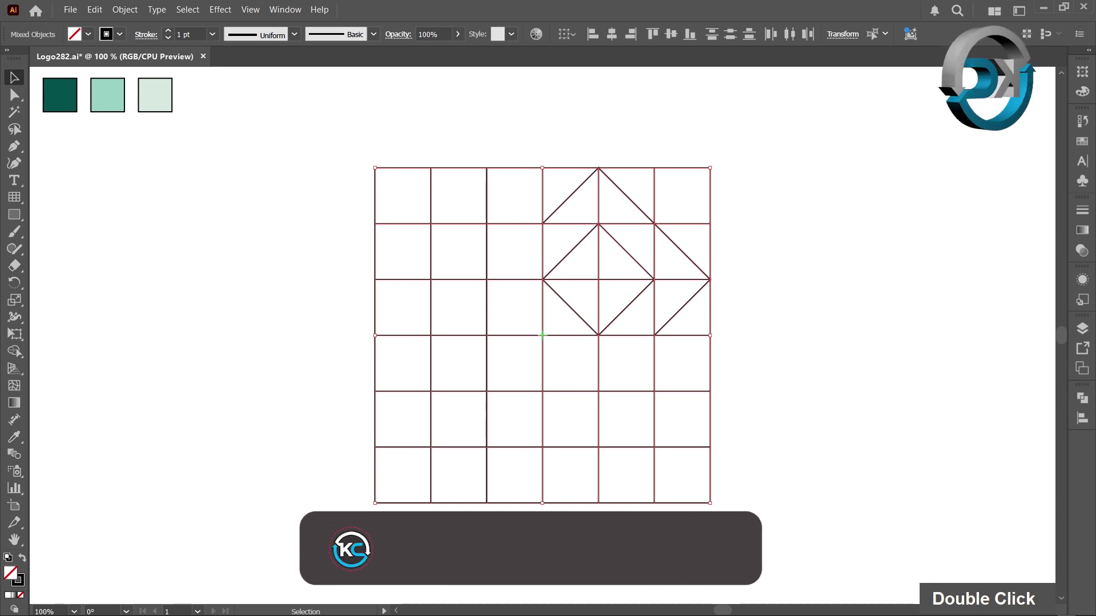
right_click(24, 354)
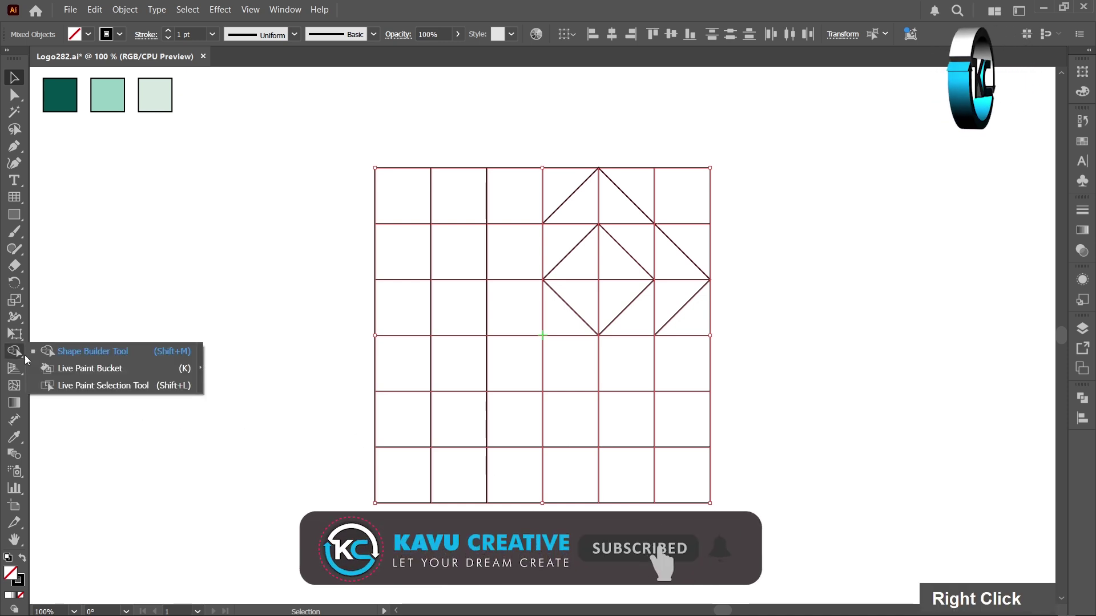
click(81, 351)
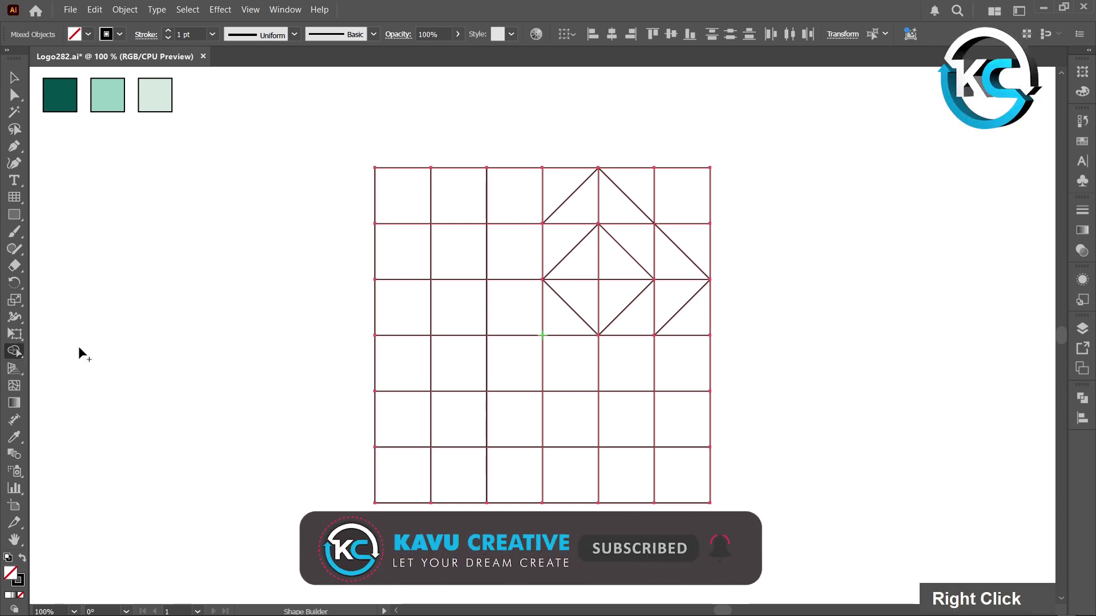
click(22, 561)
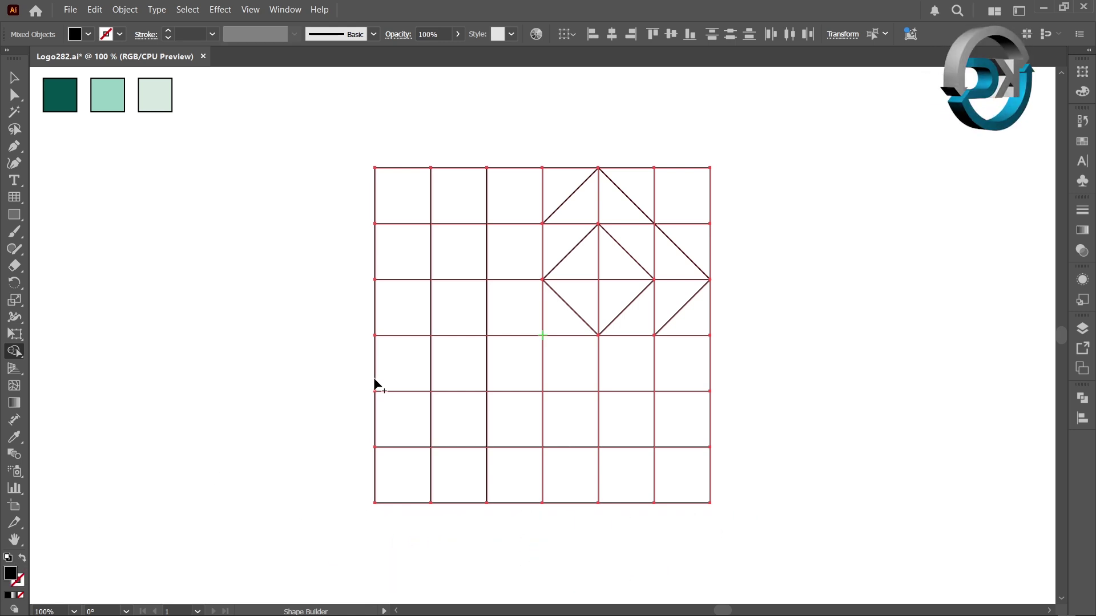
drag(580, 208, 561, 235)
mouse_move(626, 222)
mouse_down()
mouse_move(660, 259)
mouse_move(659, 302)
mouse_up()
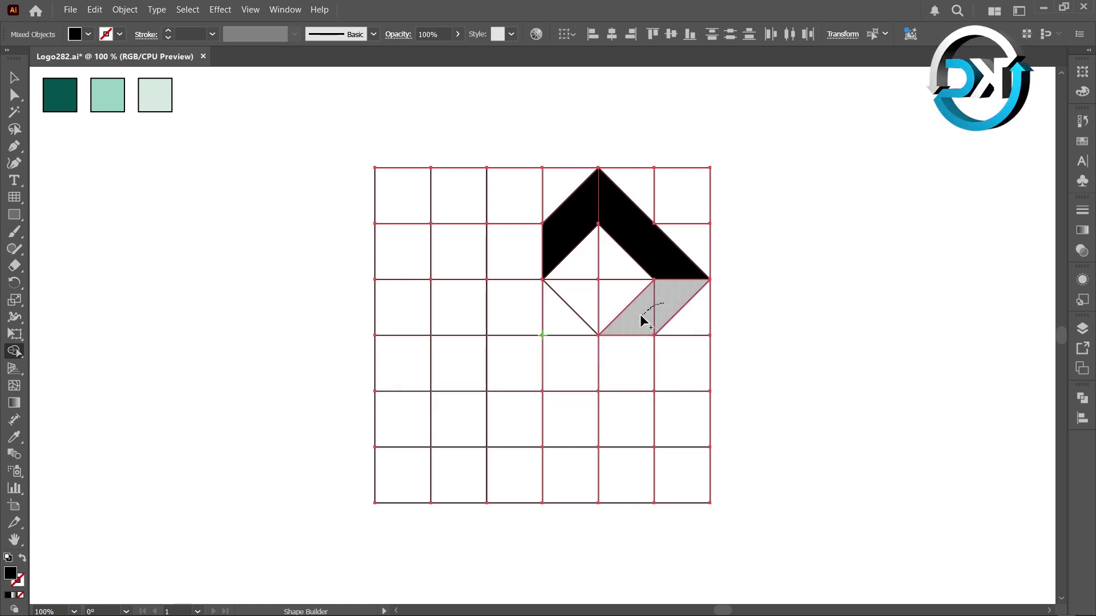
click(642, 318)
mouse_move(607, 280)
mouse_down()
mouse_move(584, 278)
mouse_move(613, 279)
mouse_up()
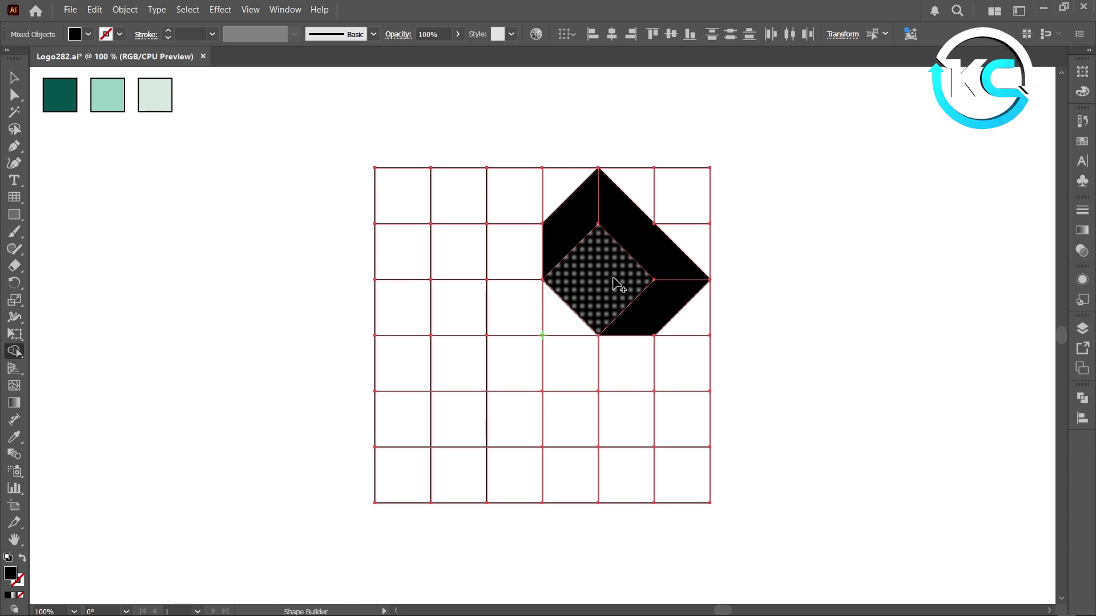
click(14, 77)
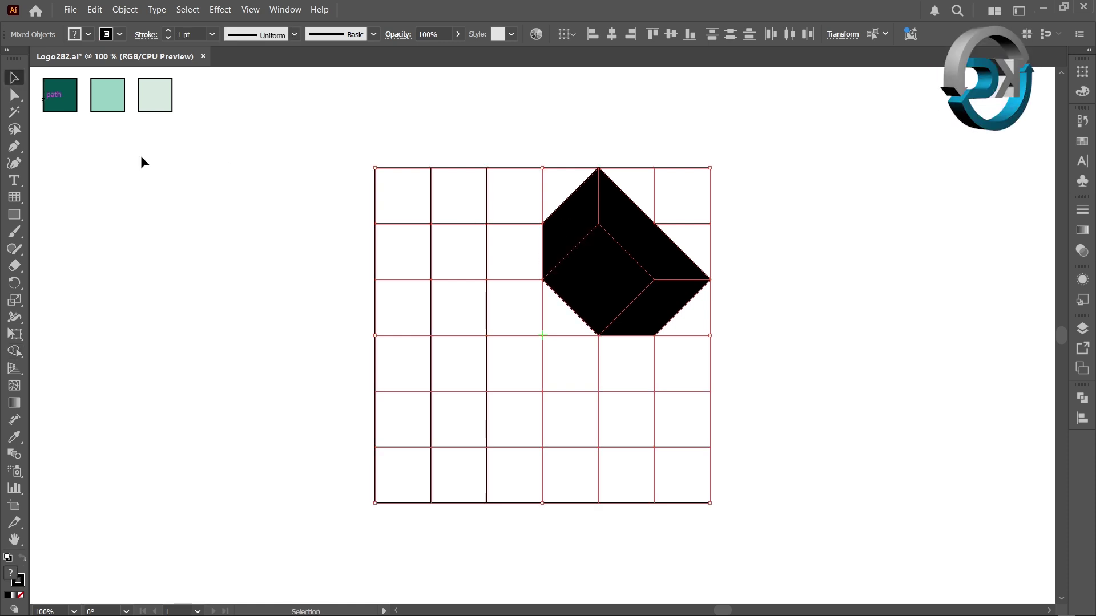
double_click(274, 249)
Step: Ungroup the group containing the grid pieces and the merged black shapes, and deselect everything
click(592, 282)
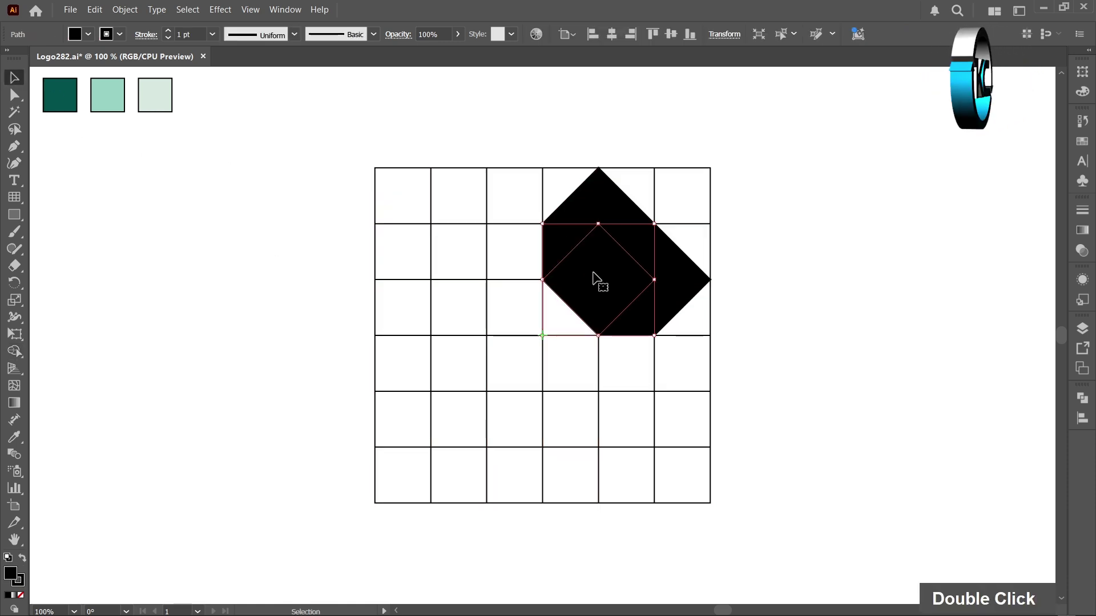
click(645, 257)
right_click(644, 255)
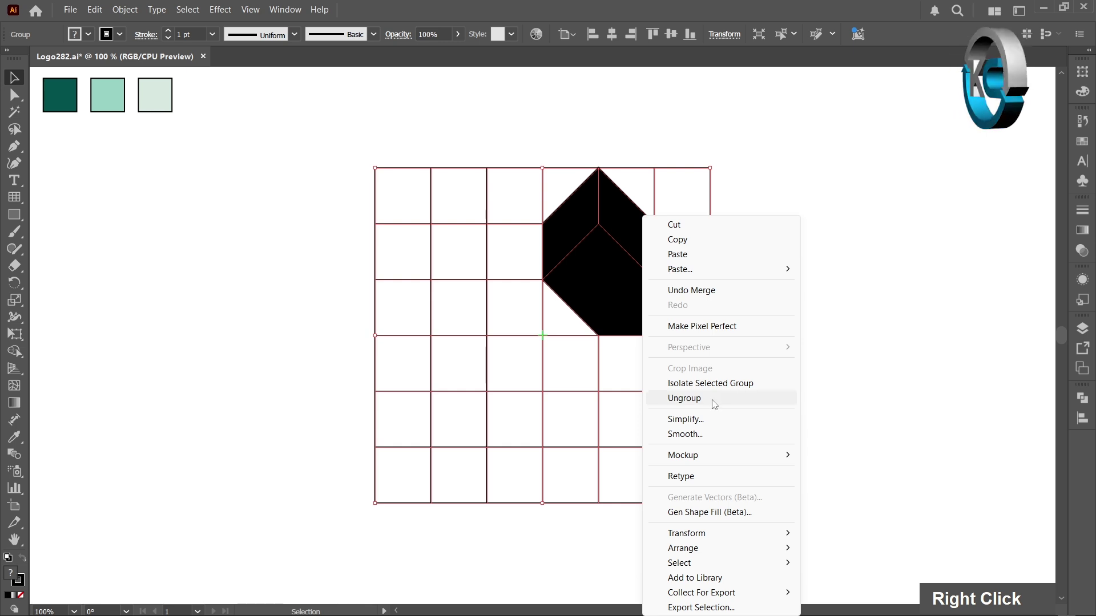
click(680, 399)
click(329, 304)
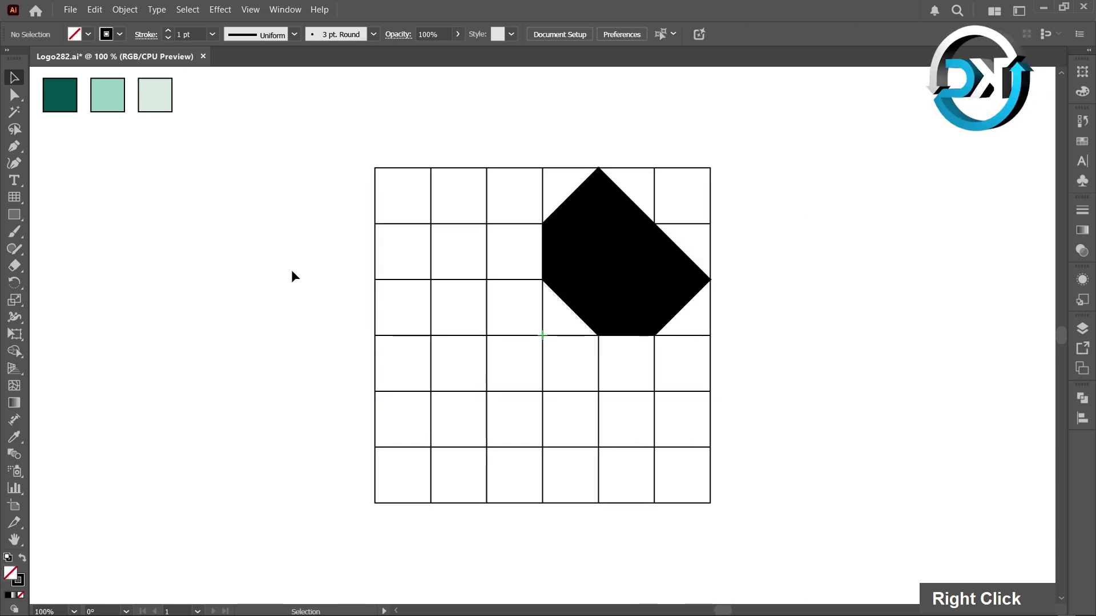
Step: Delete all the grid pieces, keeping only the black diamond and the three black bands around it
drag(324, 155, 776, 561)
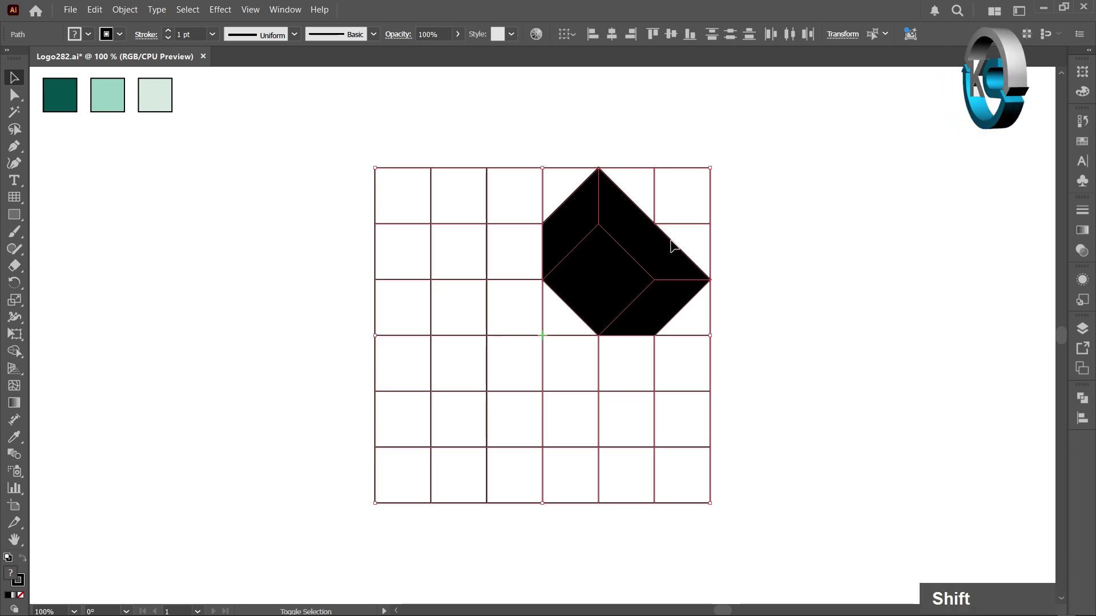
shift+click(574, 220)
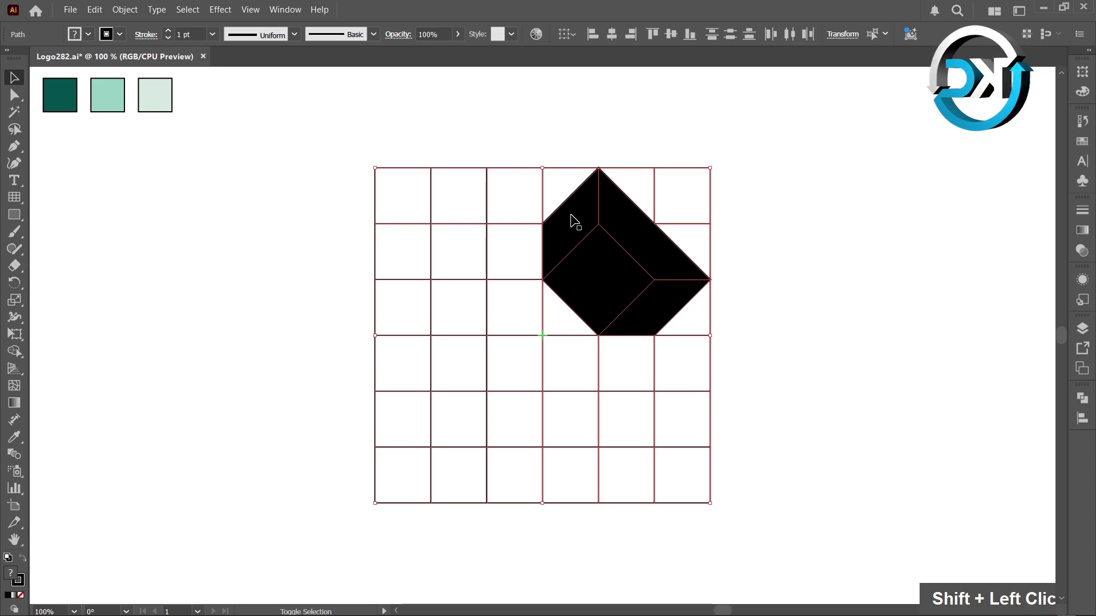
shift+click(593, 266)
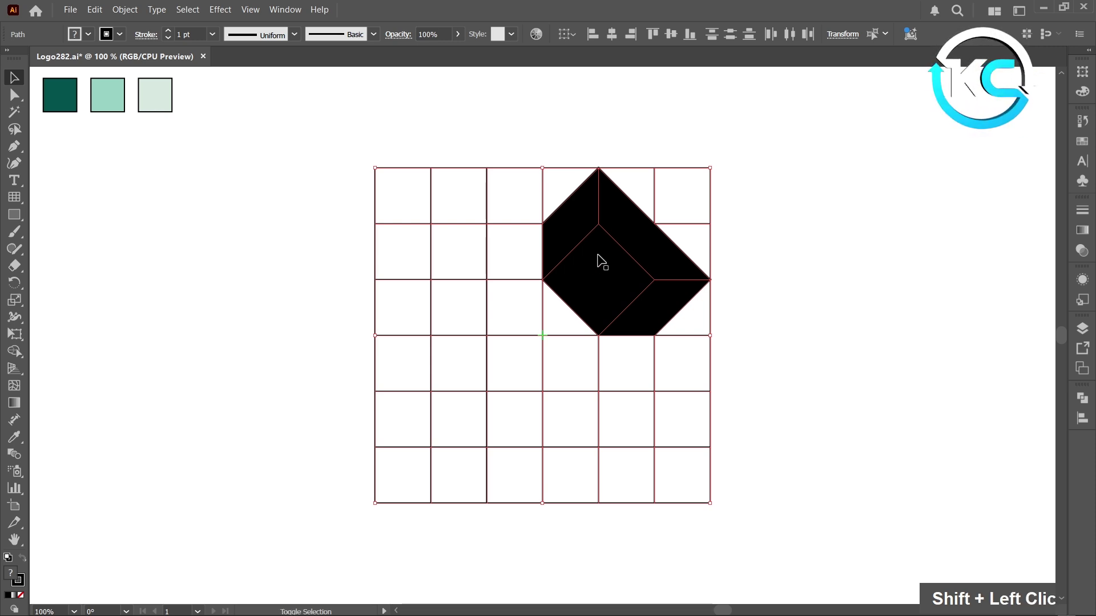
shift+click(599, 262)
shift+click(664, 262)
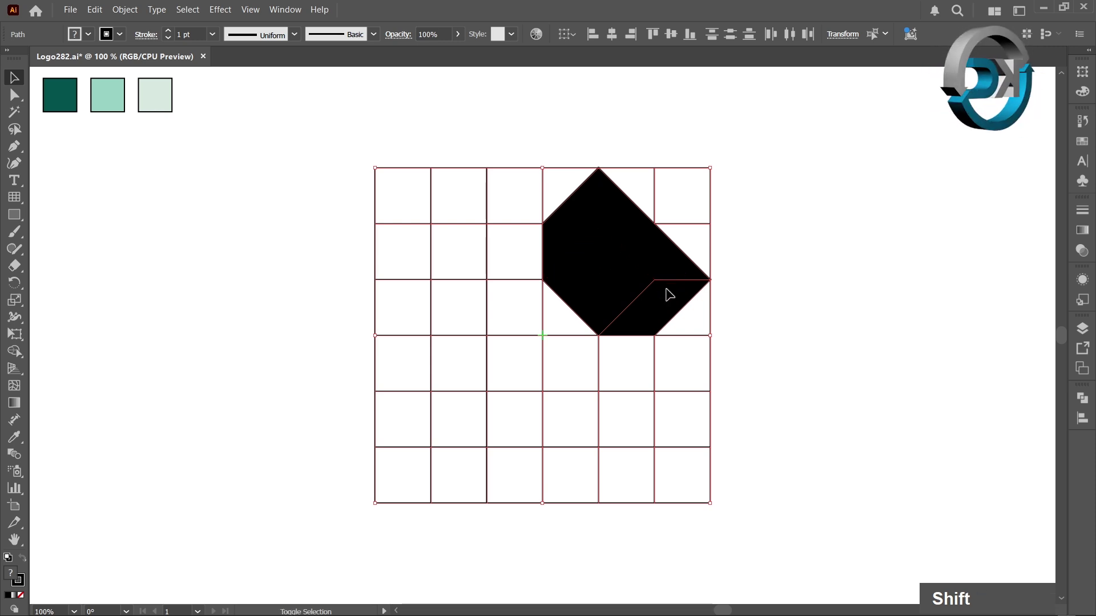
shift+click(668, 291)
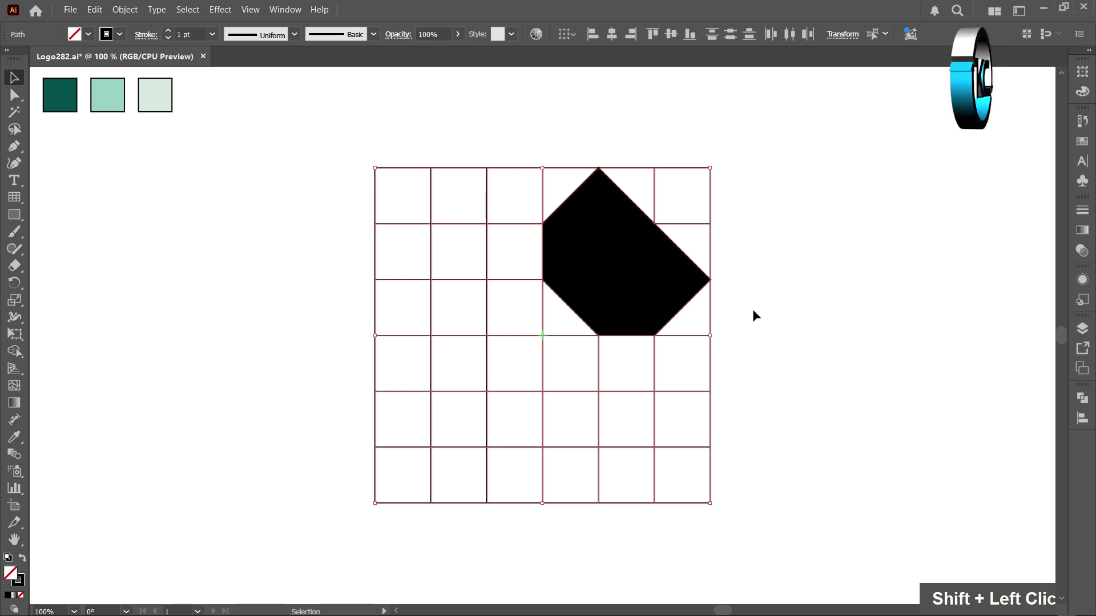
key(Delete)
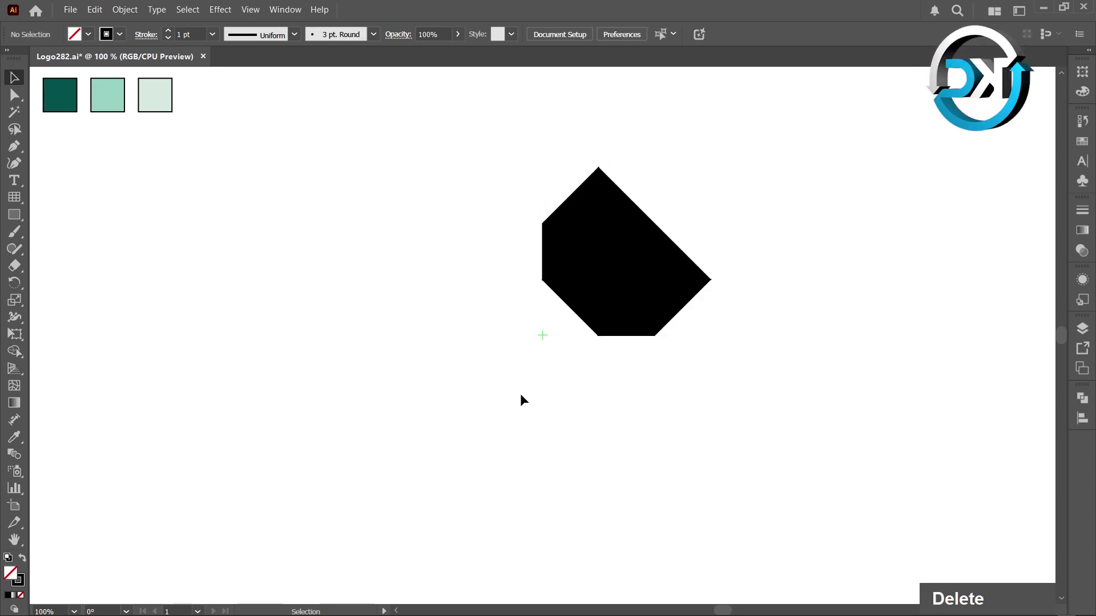
Step: Using the Eyedropper, fill the long upper-right band with the palest green swatch and the upper-left band with the dark green swatch
click(656, 255)
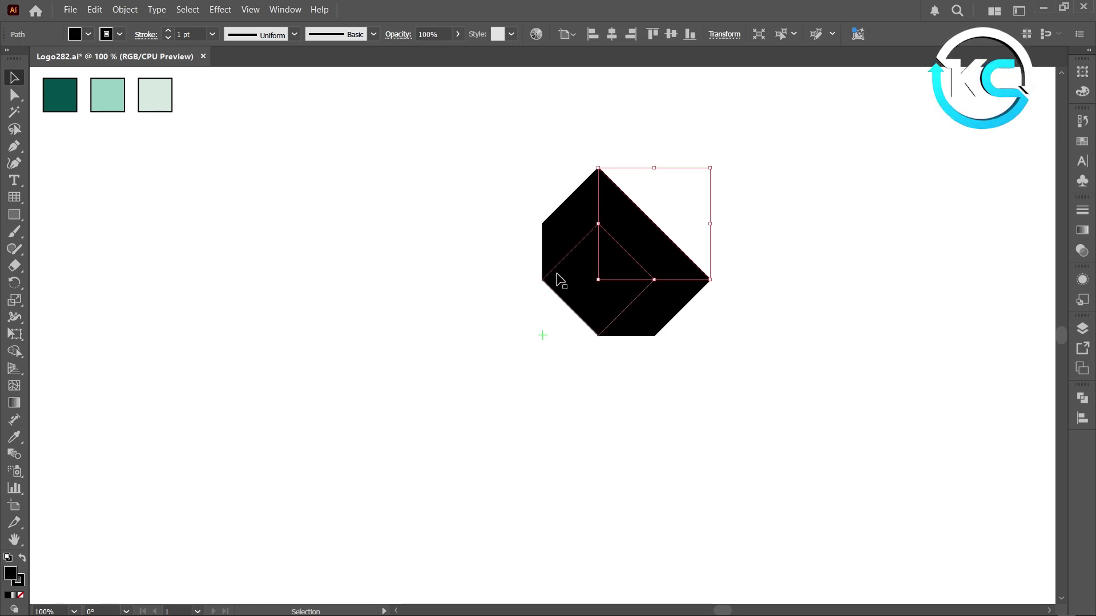
click(17, 439)
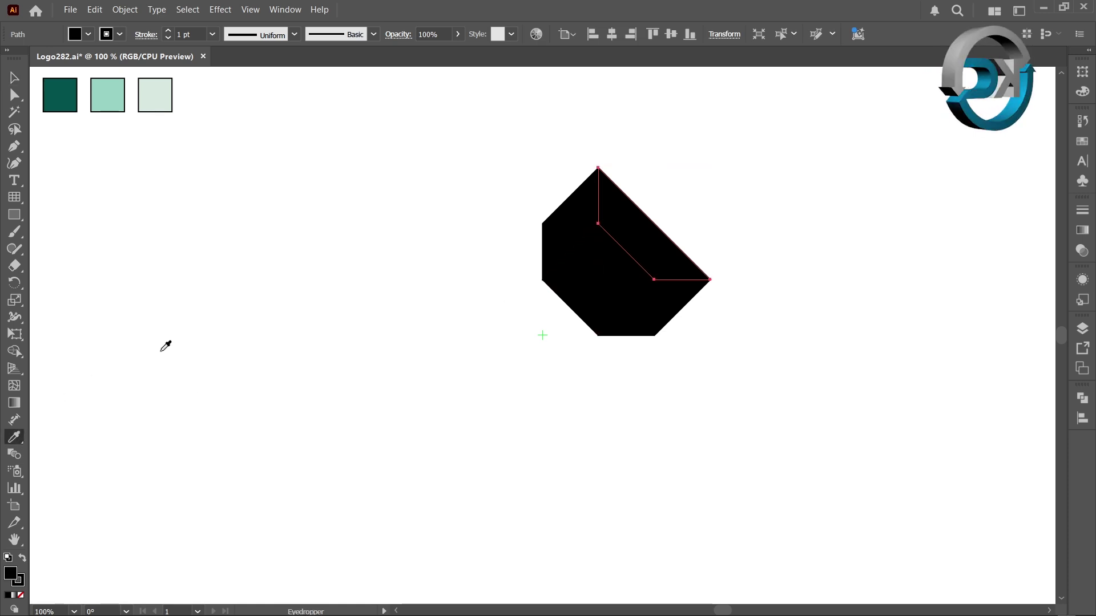
click(158, 95)
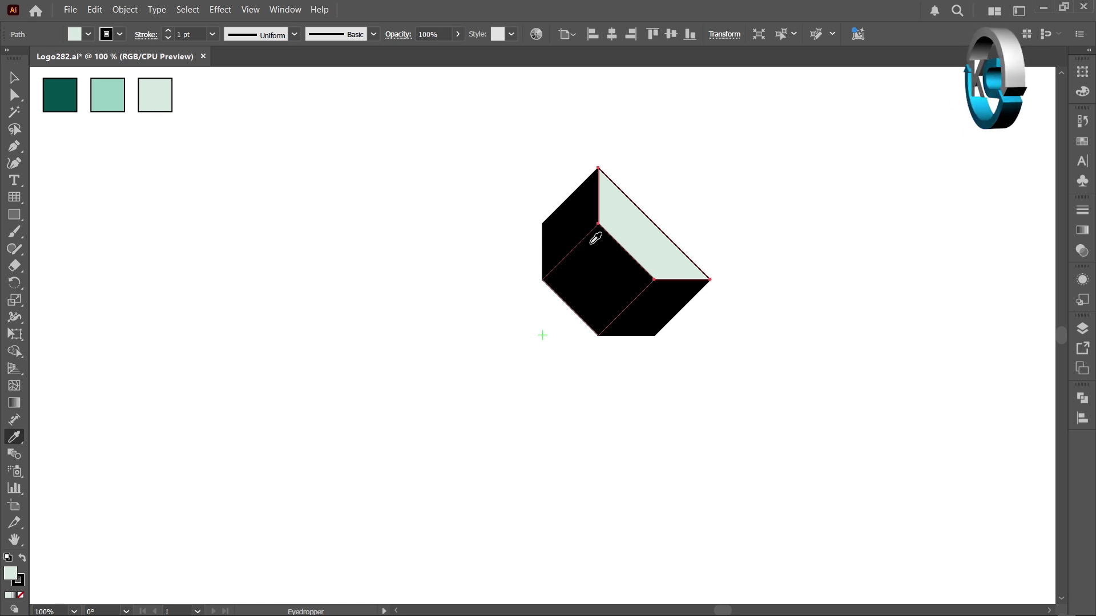
key(ctrl)
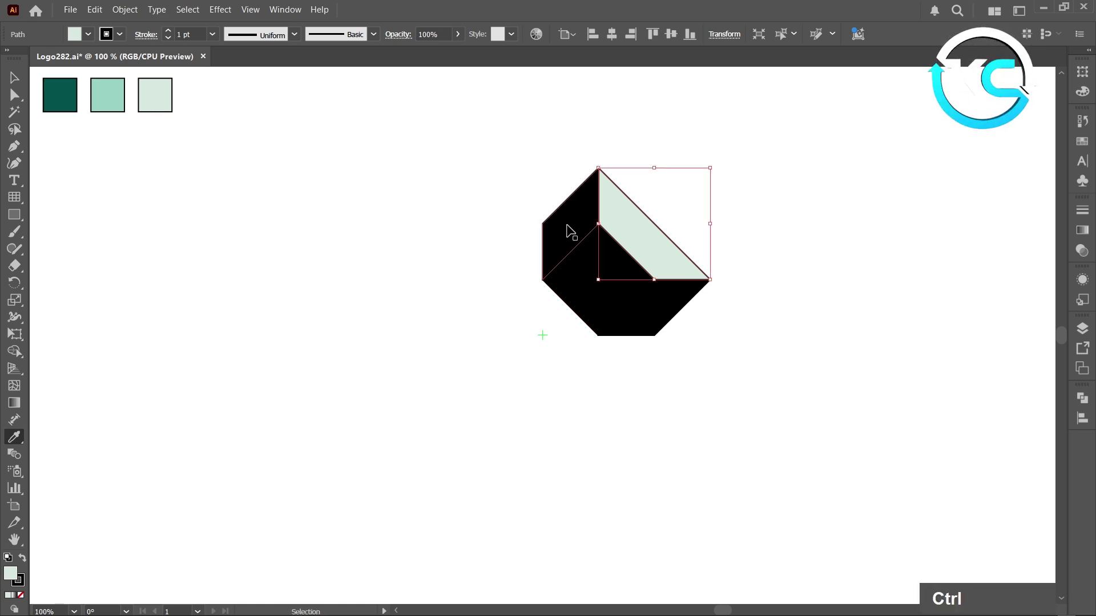
ctrl+click(563, 225)
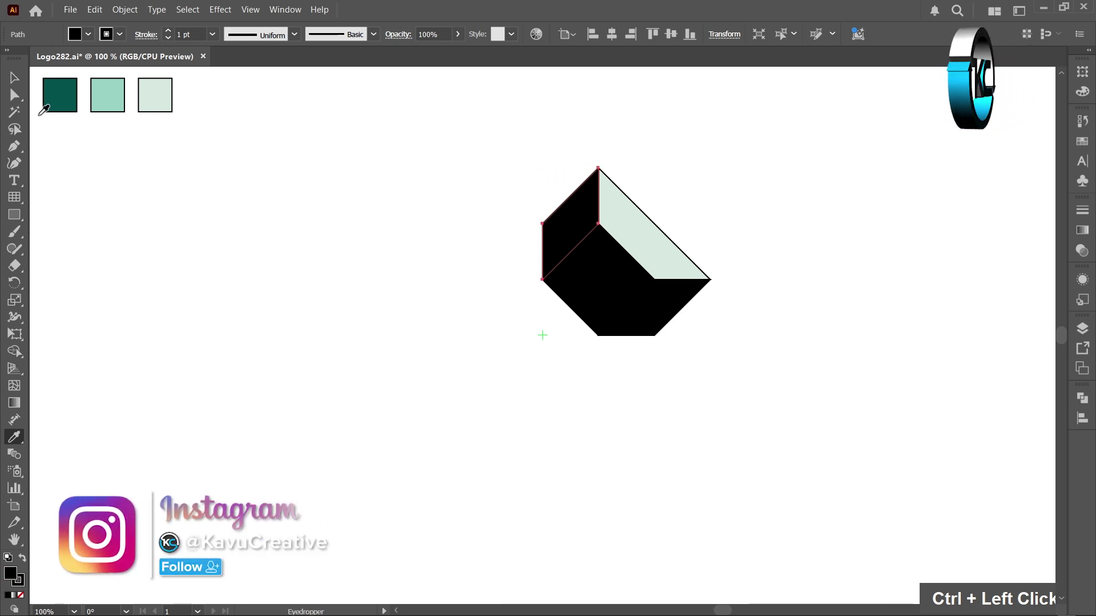
click(52, 99)
Step: Fill the diamond with the medium green swatch and the lower-right band with the upper-left band's dark green, and deselect everything
key(ctrl)
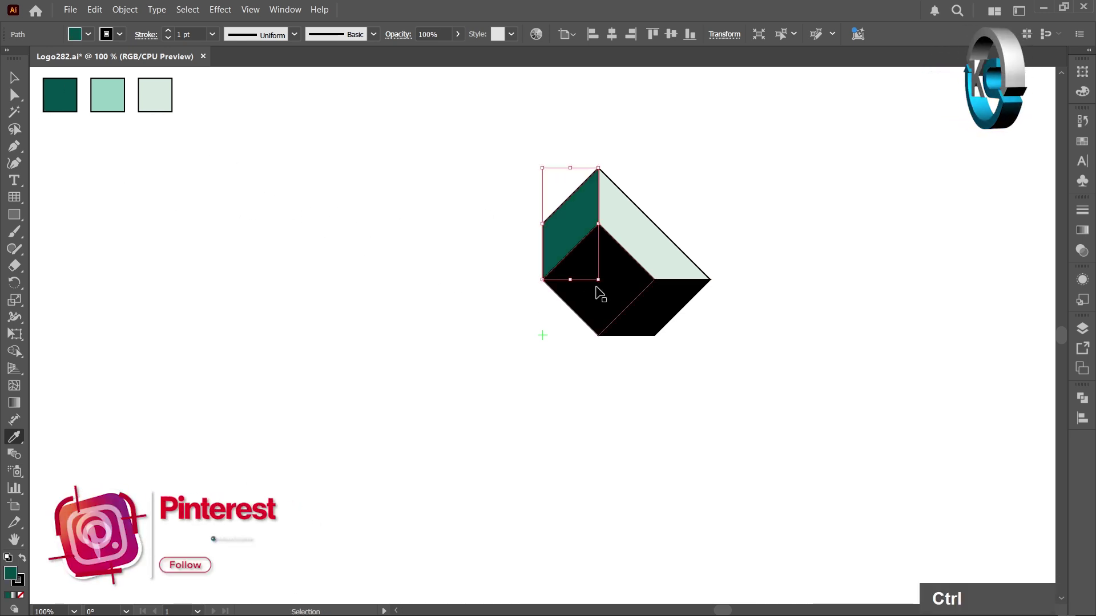
ctrl+click(599, 293)
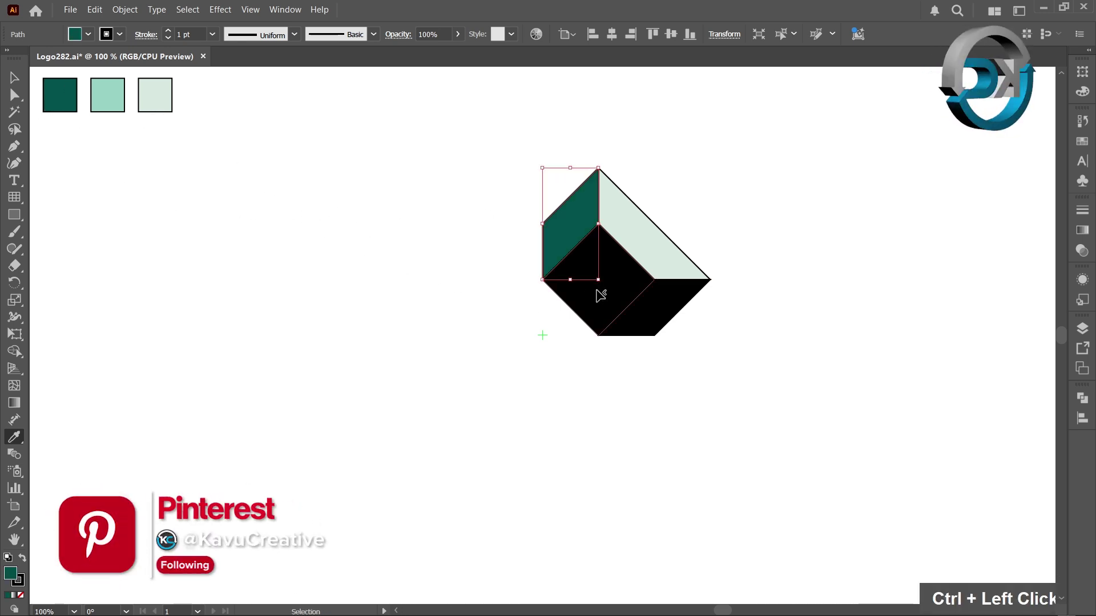
click(117, 86)
key(ctrl)
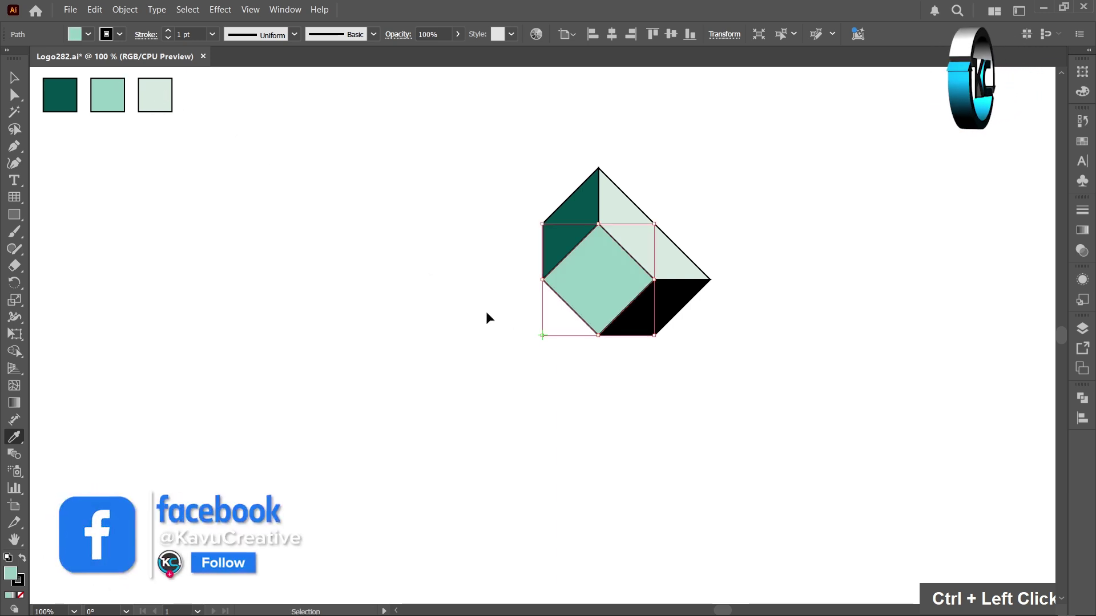
ctrl+click(682, 318)
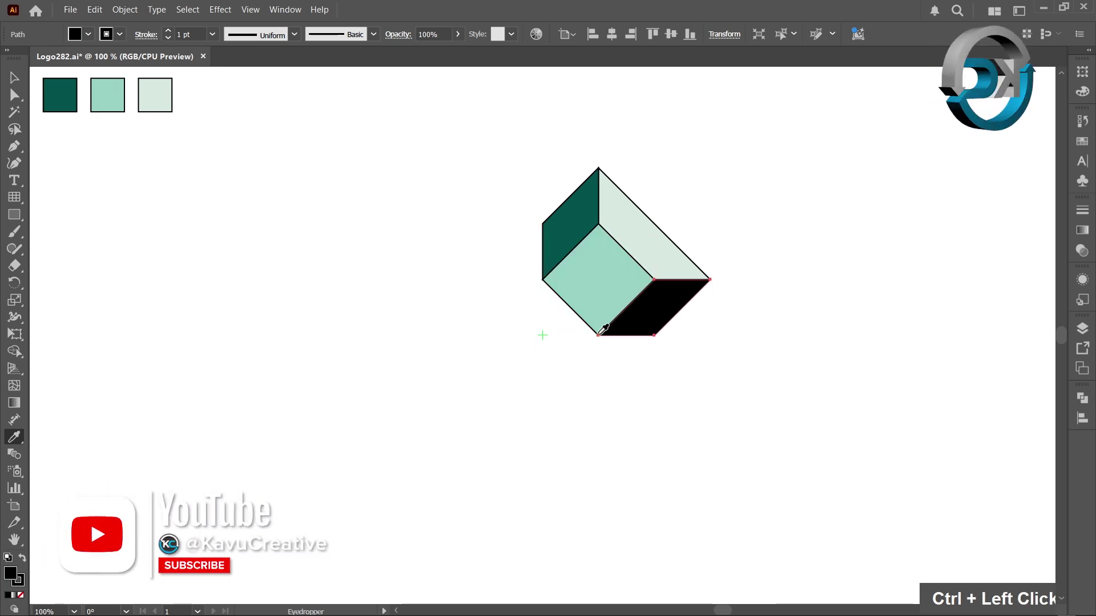
ctrl+shift+click(569, 226)
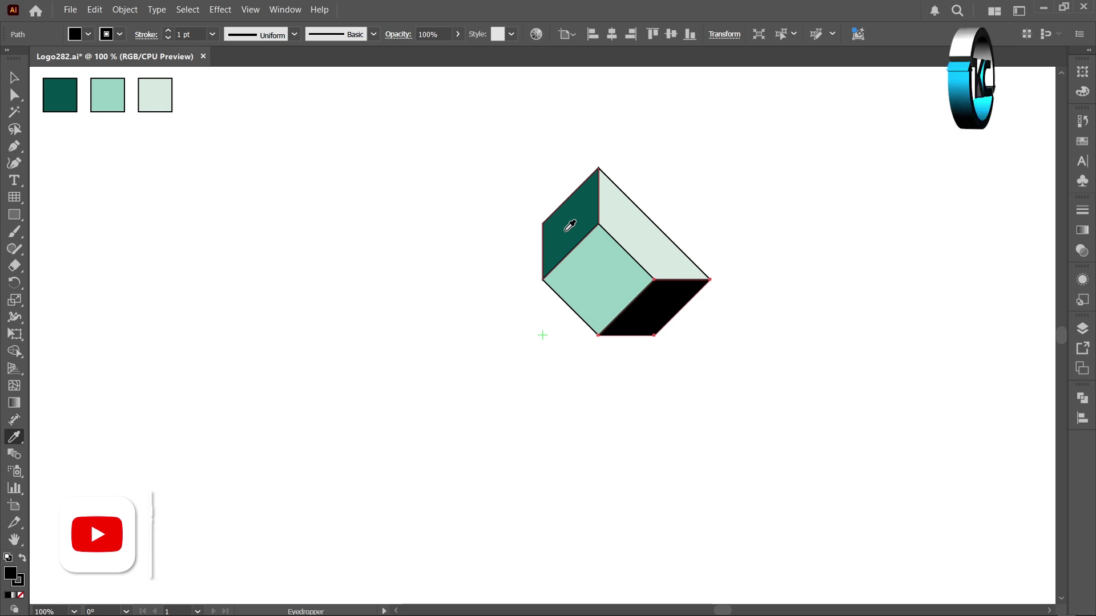
click(569, 226)
ctrl+shift+click(568, 226)
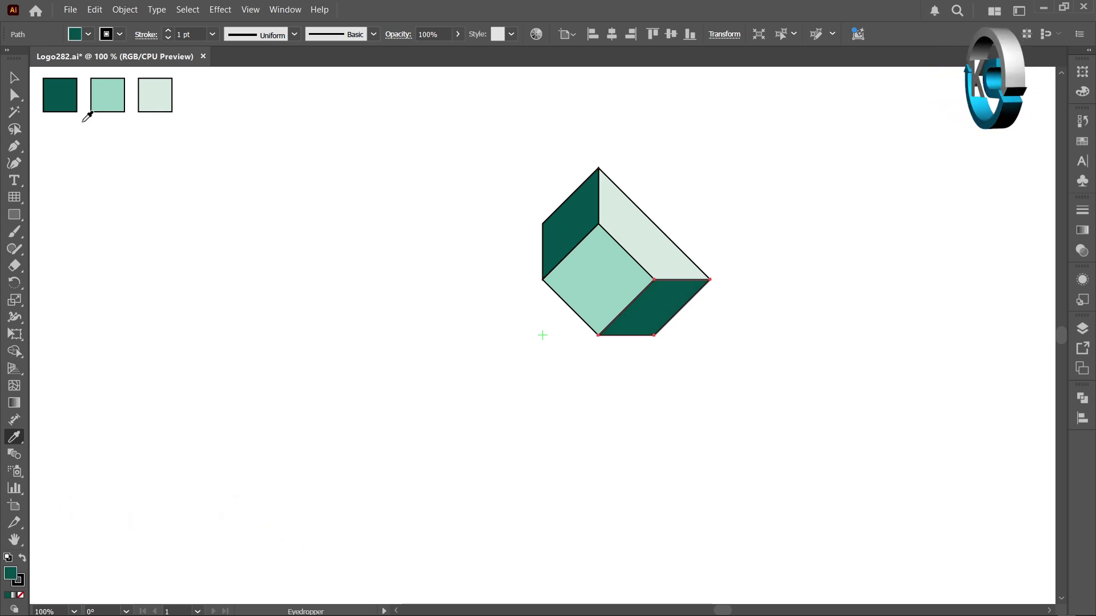
key(v)
double_click(72, 129)
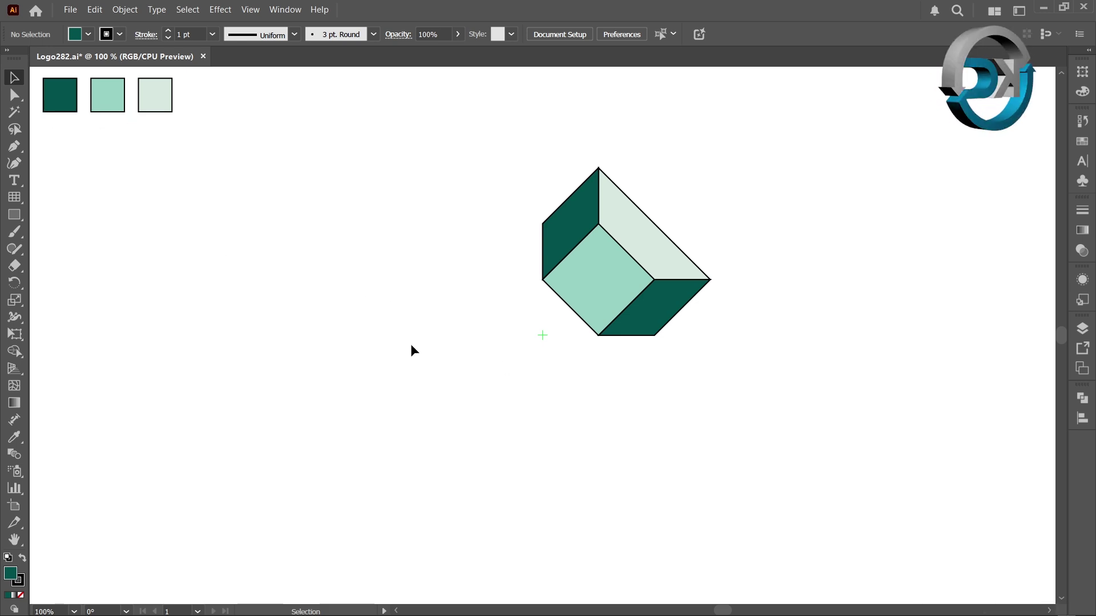
Step: Make a copy of the four coloured shapes rotated 90° about the green centre mark below and left of them
drag(541, 141, 710, 324)
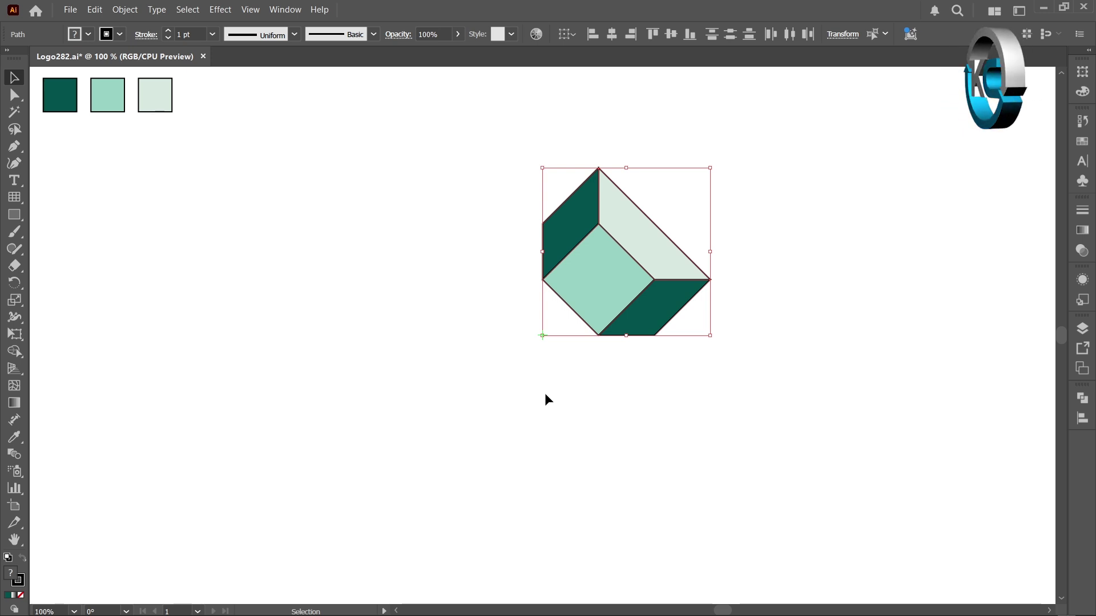
right_click(15, 284)
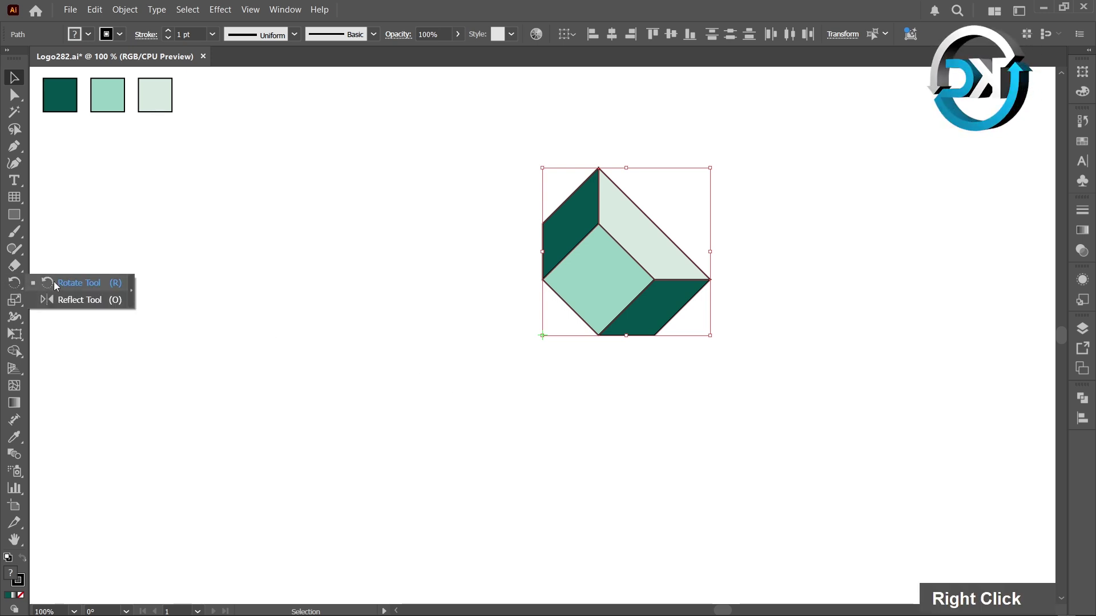
click(53, 281)
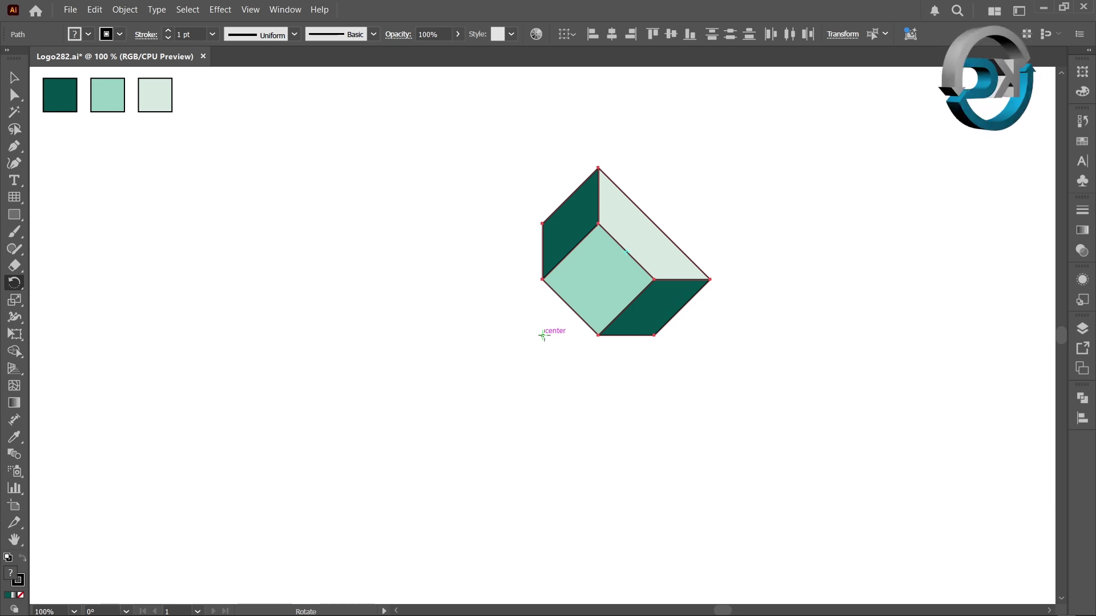
key(alt)
alt+click(543, 335)
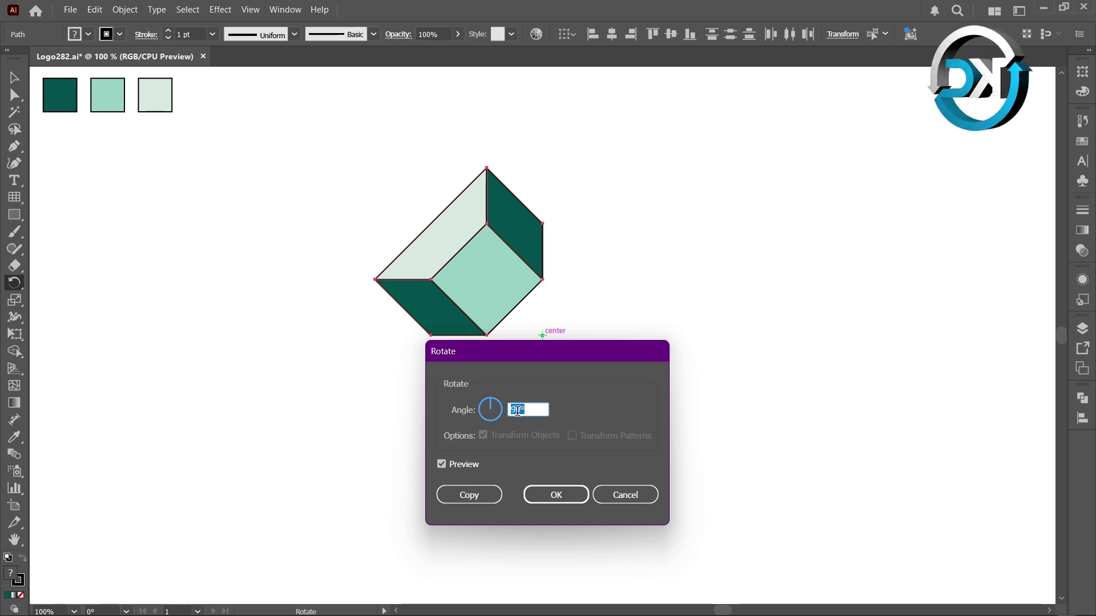
click(482, 496)
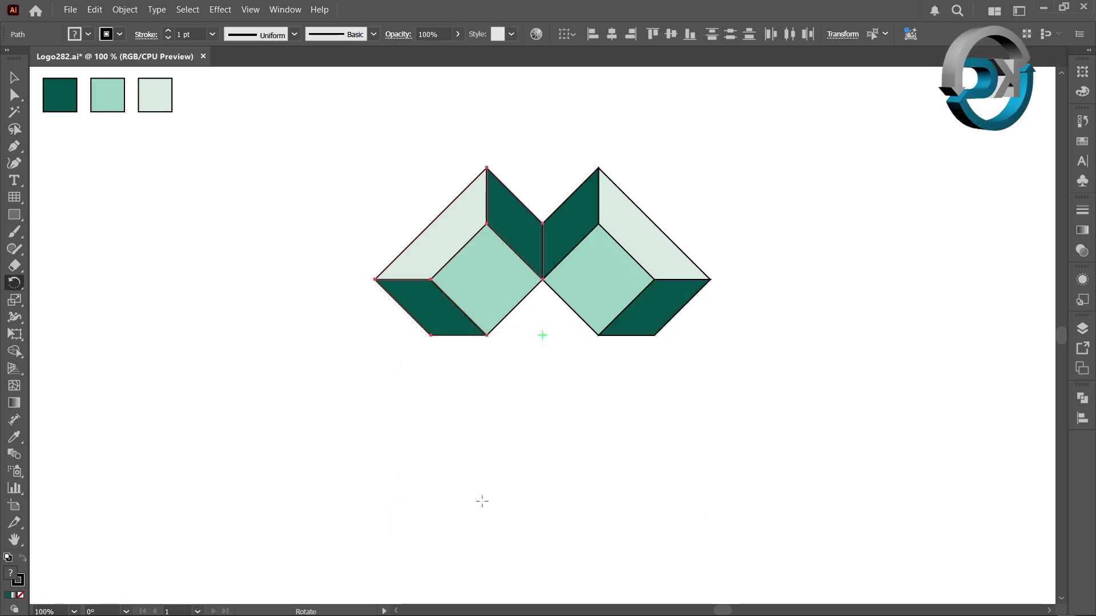
Step: Repeat the rotated copy twice to complete the four-part symmetrical logo, and deselect everything
key(ctrl+d)
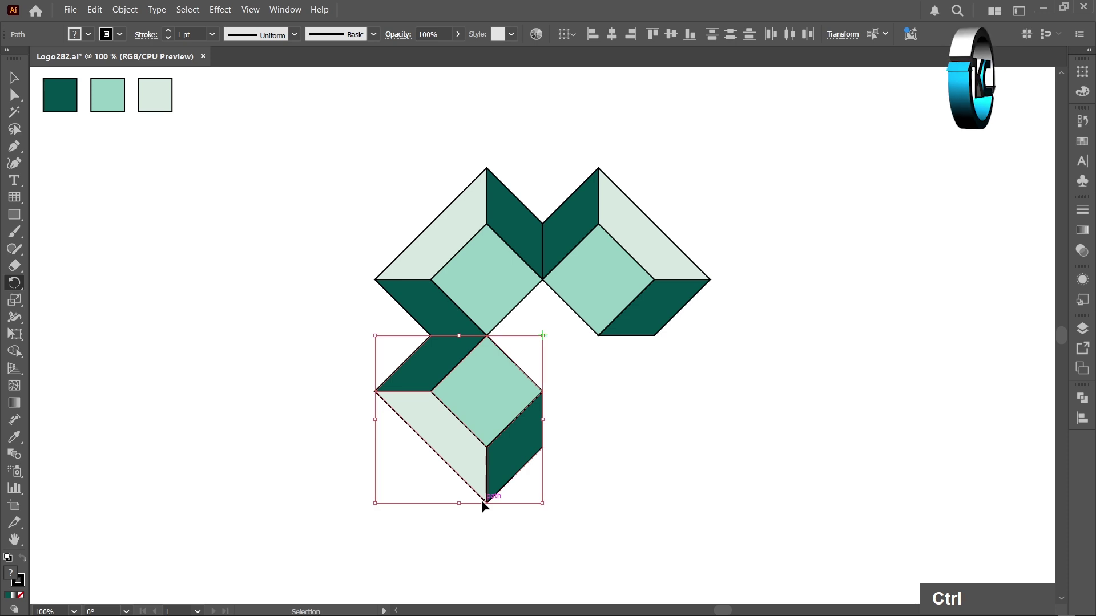
key(ctrl+d)
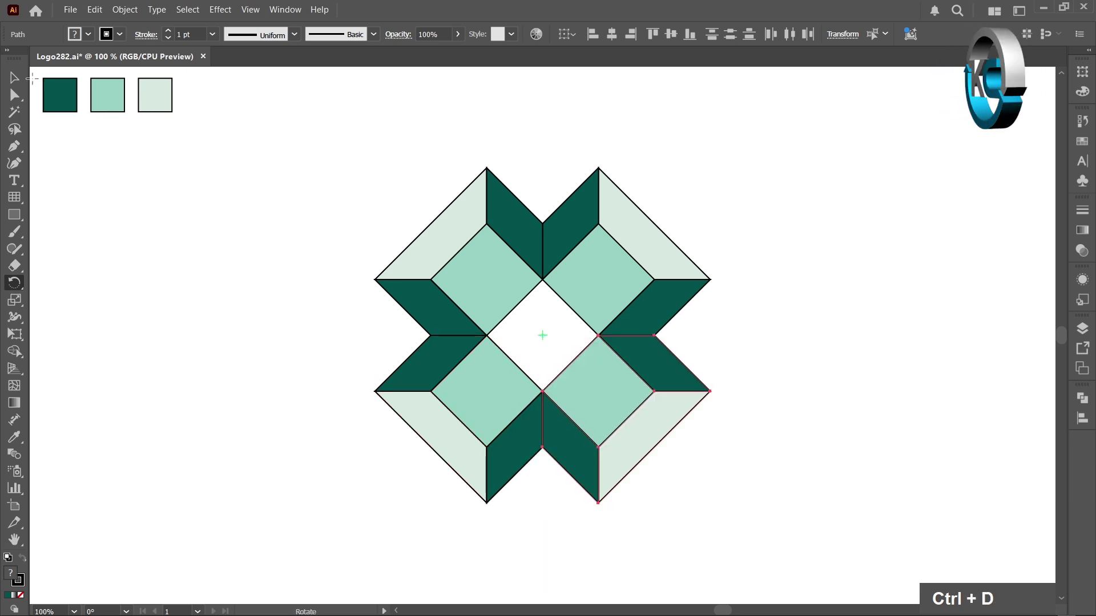
click(14, 77)
click(164, 182)
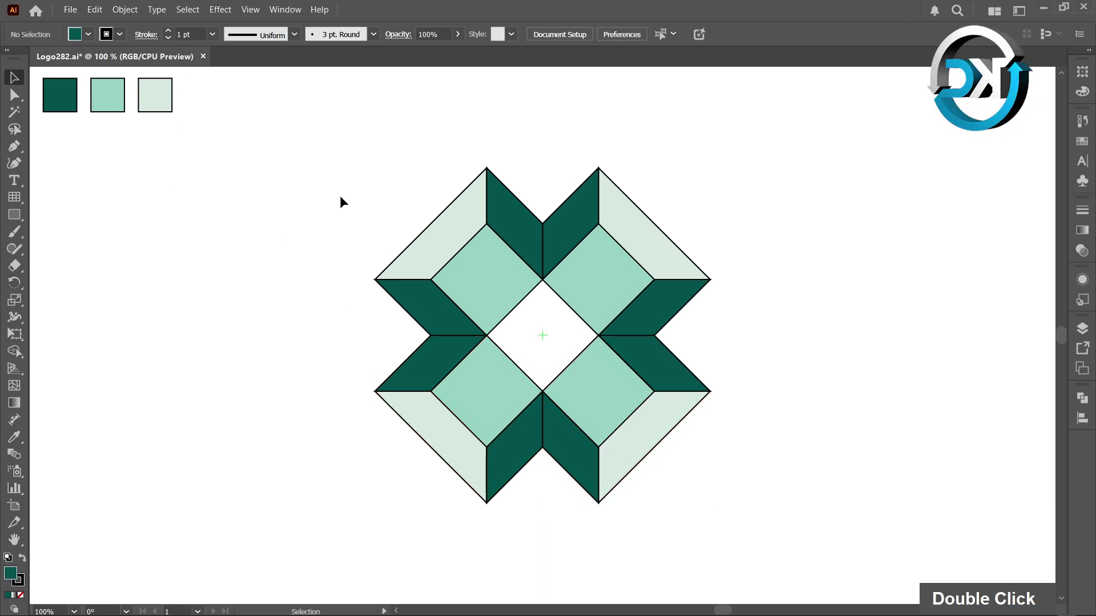
Step: Select the whole logo and expand its shapes with both Fill and Stroke enabled
drag(325, 154, 730, 498)
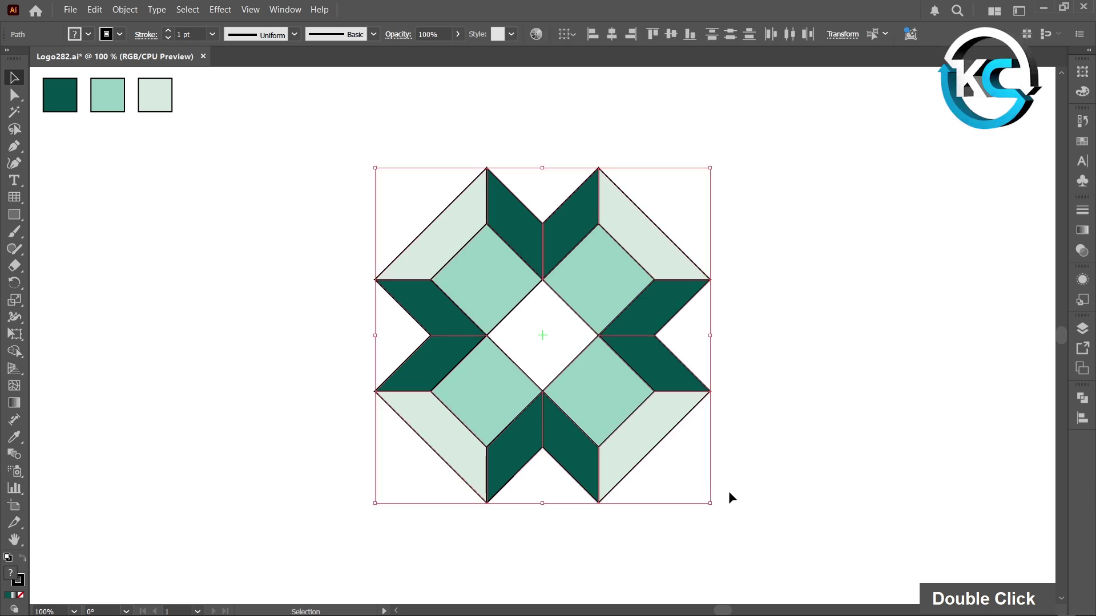
click(126, 10)
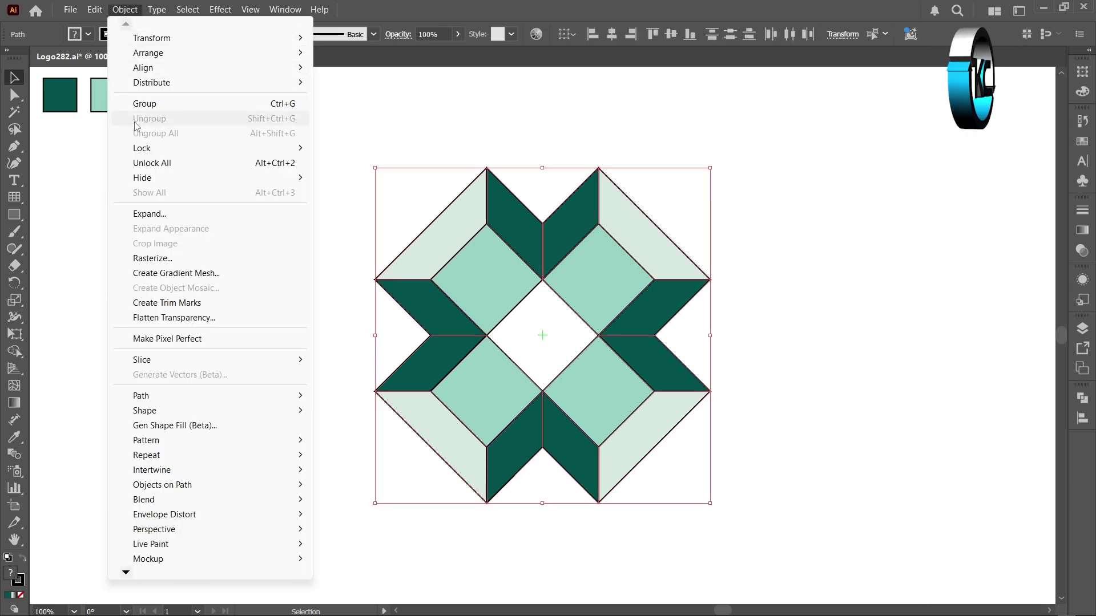
click(154, 219)
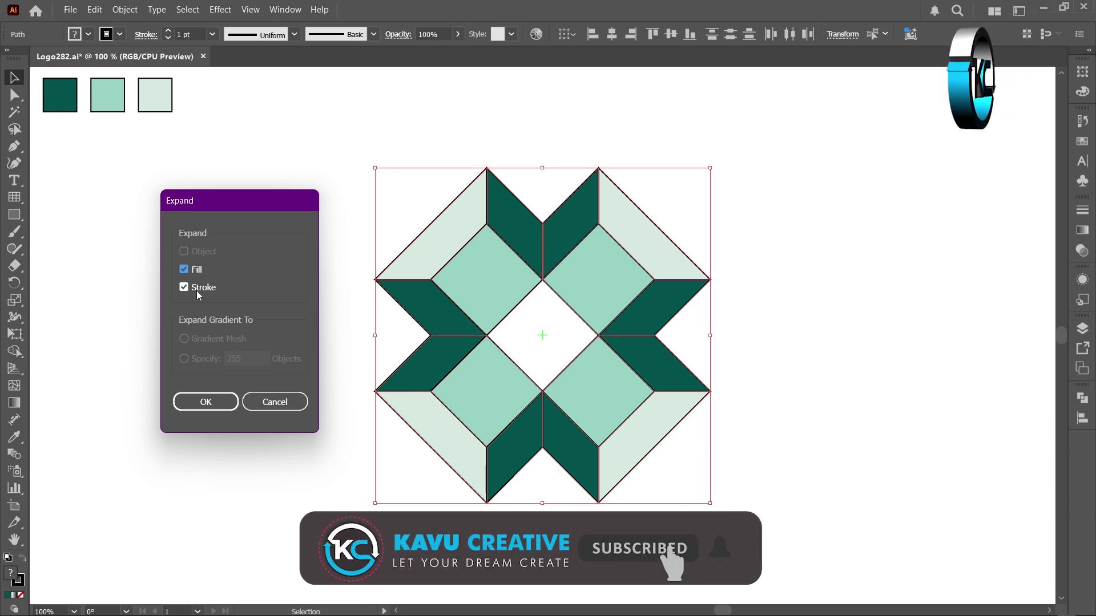
click(228, 403)
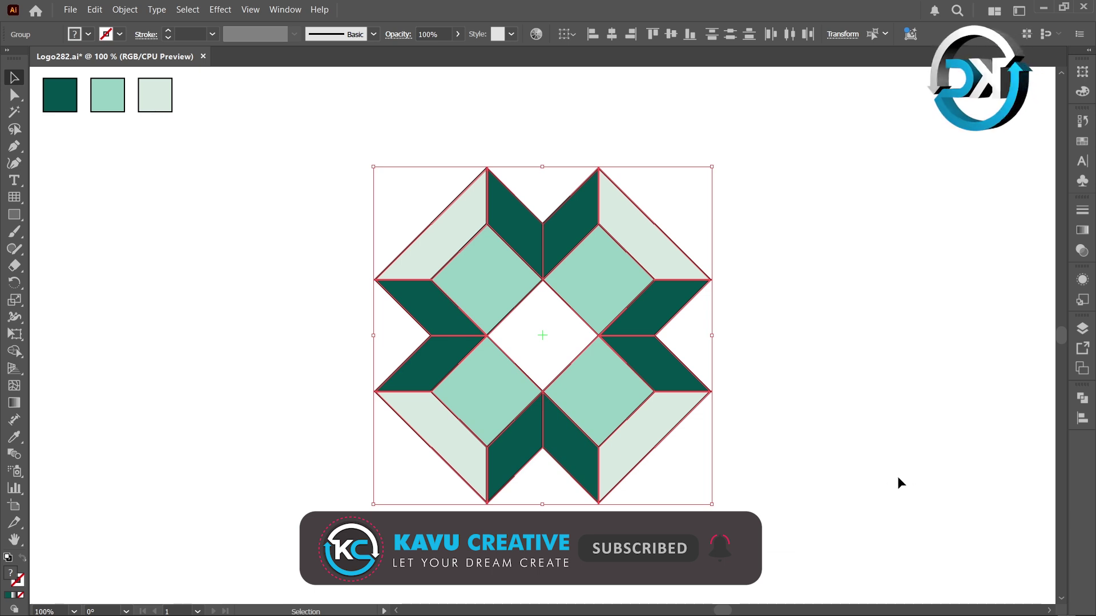
Step: Split the expanded logo into separate pieces with Pathfinder Divide, and deselect it
click(1082, 399)
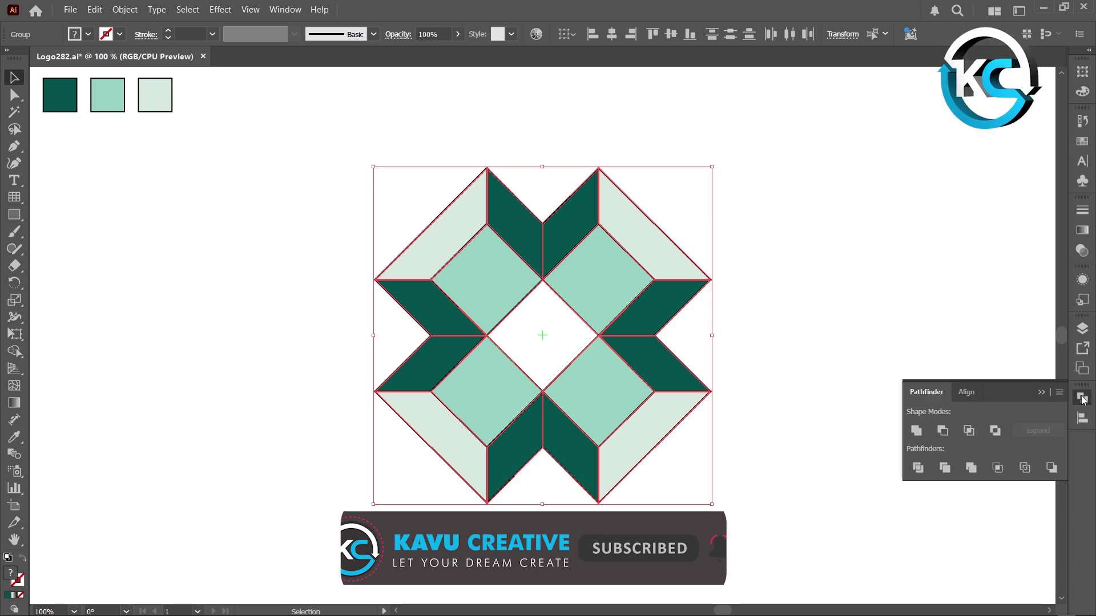
click(918, 467)
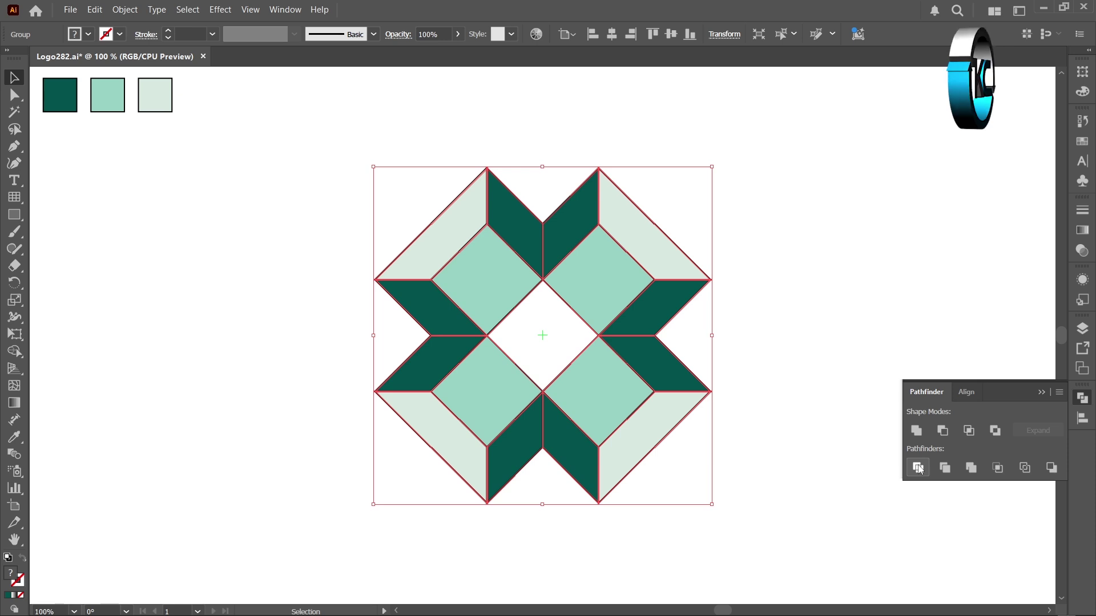
click(246, 368)
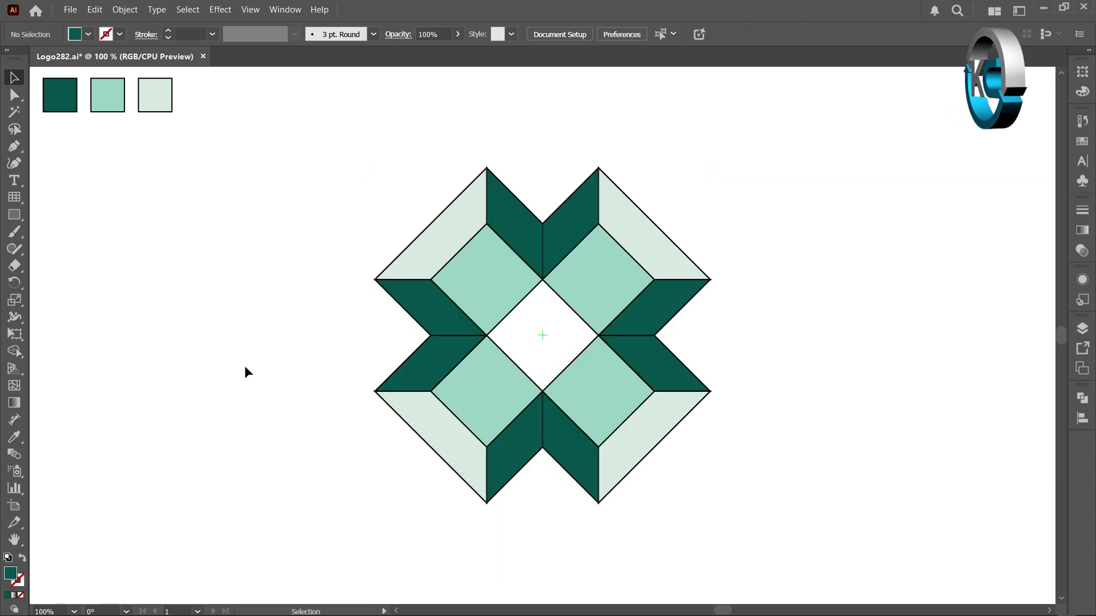
Step: Select all the black outline pieces of the logo with the Magic Wand and delete them, leaving thin gaps between the green shapes
click(15, 112)
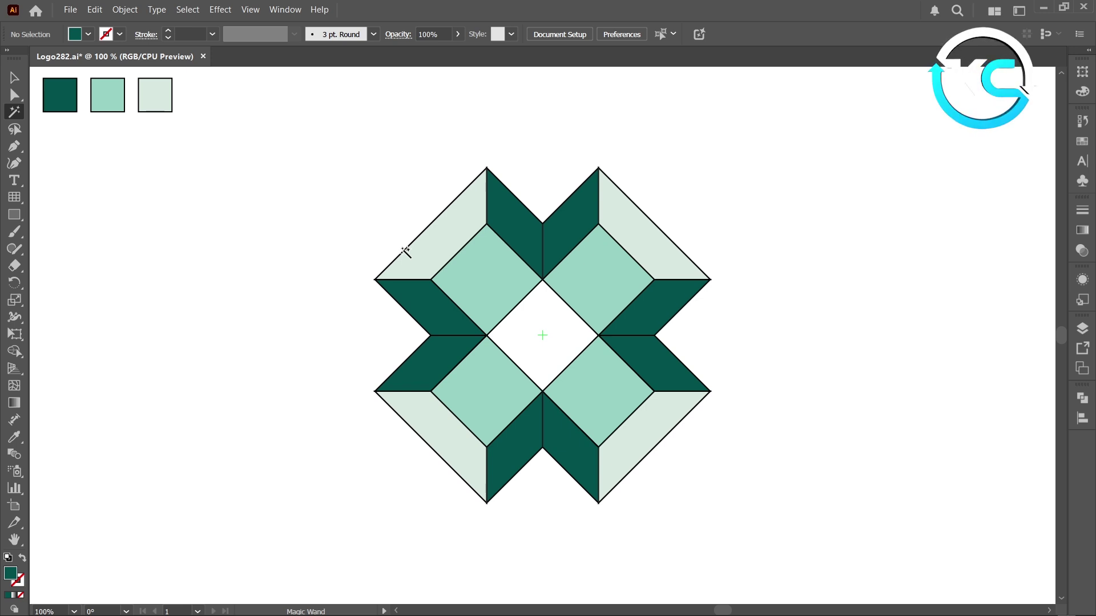
click(454, 265)
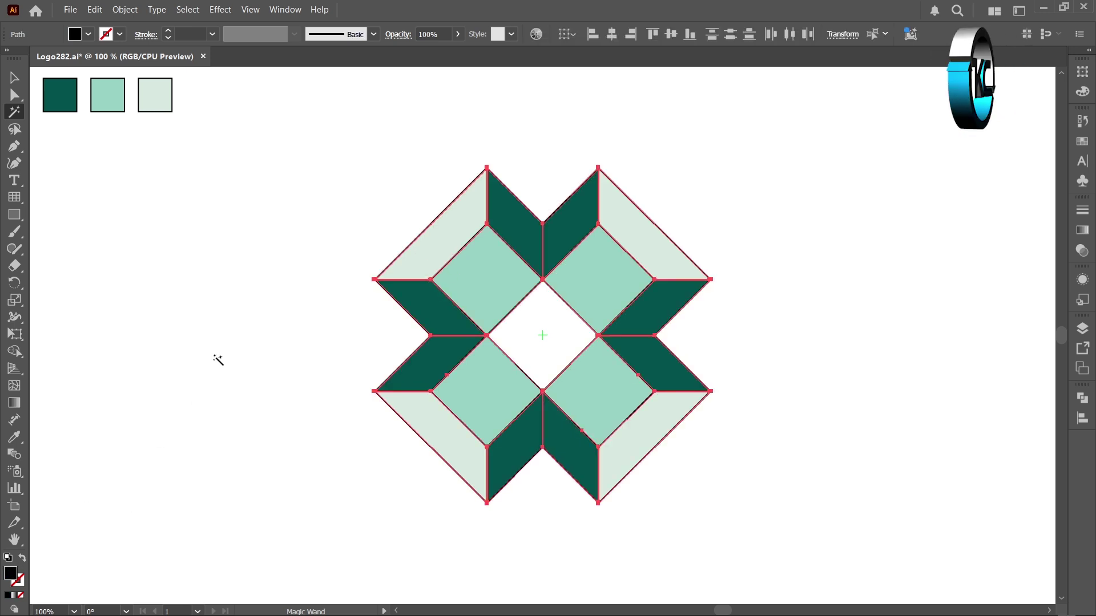
key(Delete)
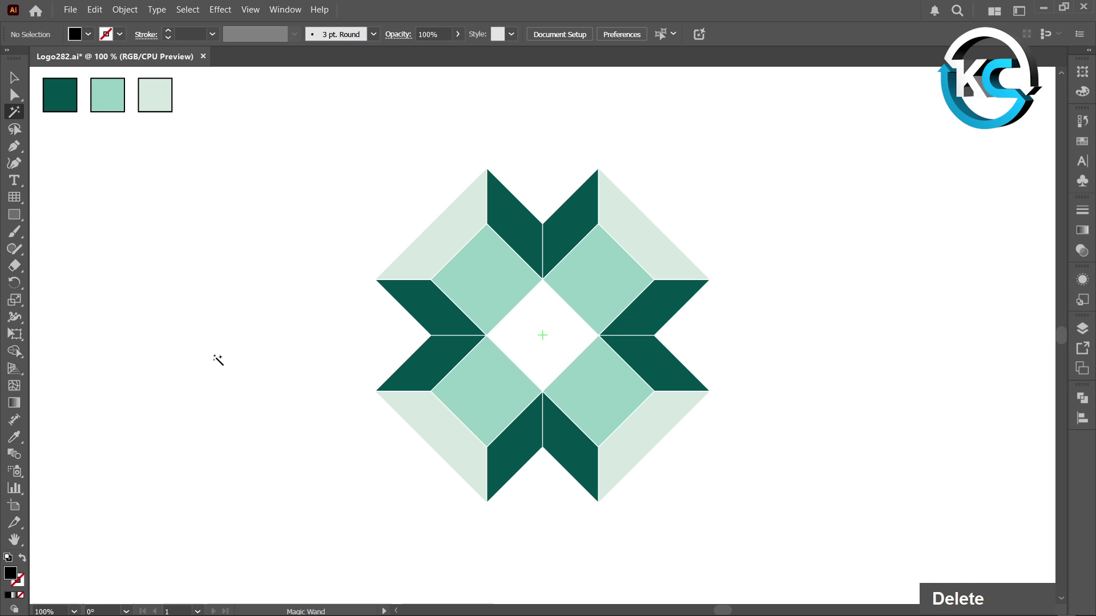
click(14, 78)
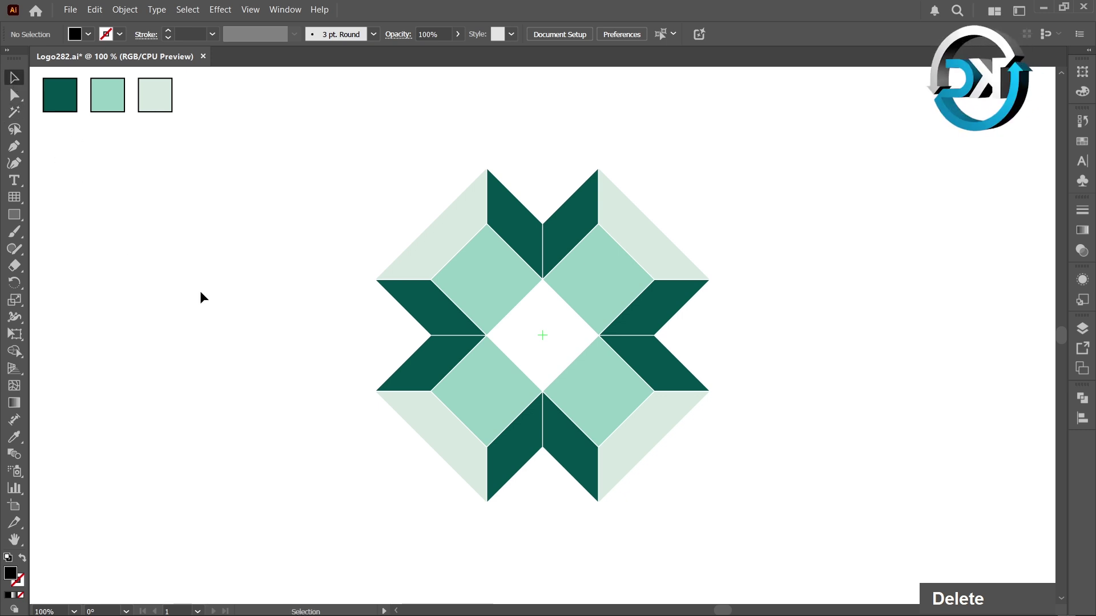